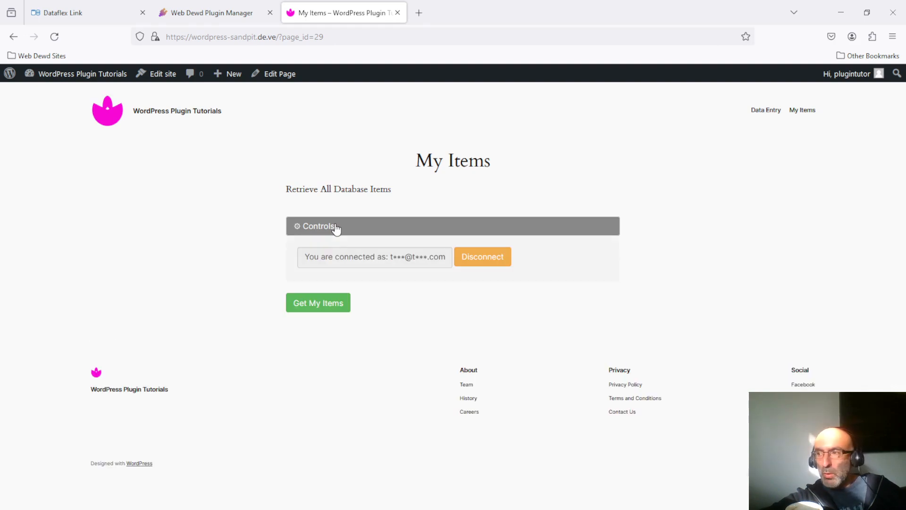
Check the connected account, fetch the stored items, and open the Address Book entry's edit page in a new tab
{"action": "left_click", "coordinate": [337, 228]}
{"action": "left_click", "coordinate": [336, 228]}
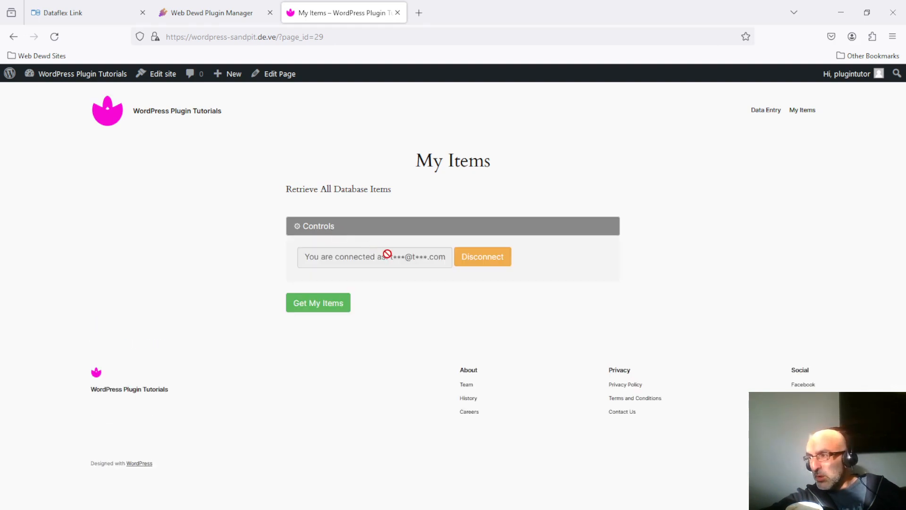
{"action": "left_click", "coordinate": [355, 227]}
{"action": "left_click", "coordinate": [323, 259]}
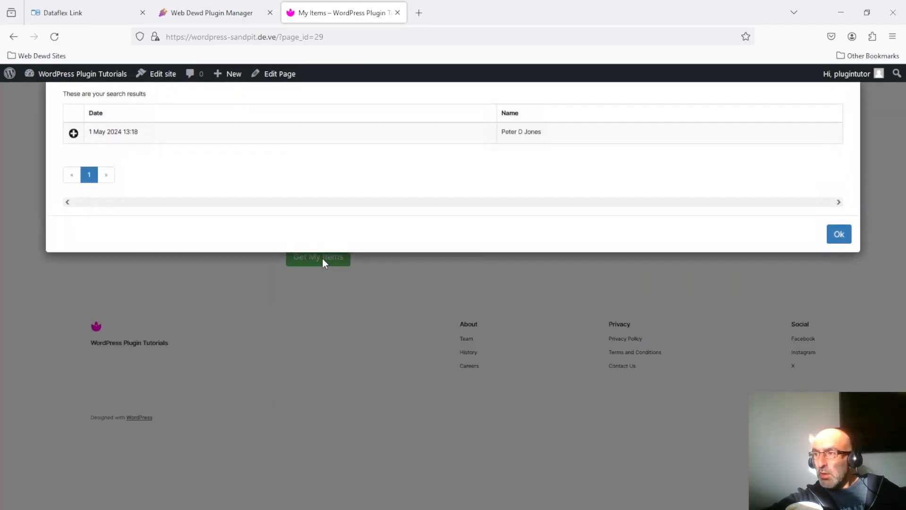
{"action": "left_click", "coordinate": [437, 134]}
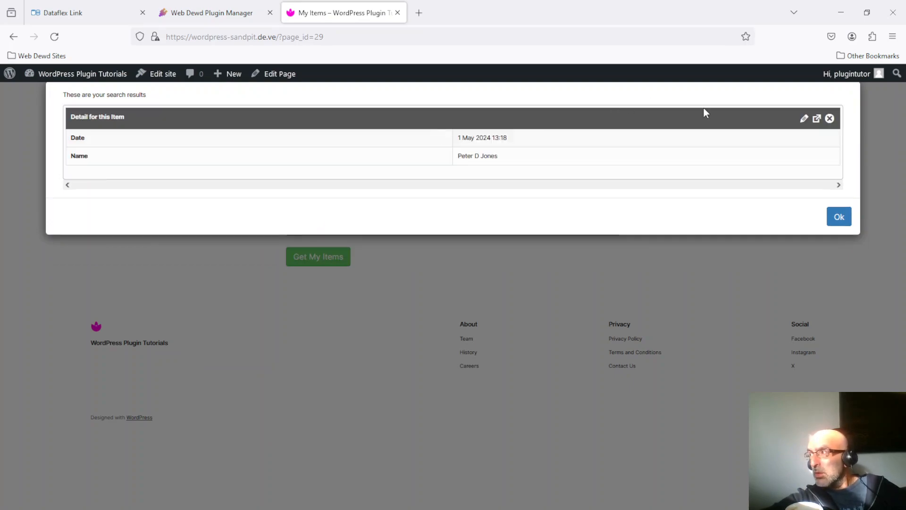
{"action": "left_click", "coordinate": [805, 119]}
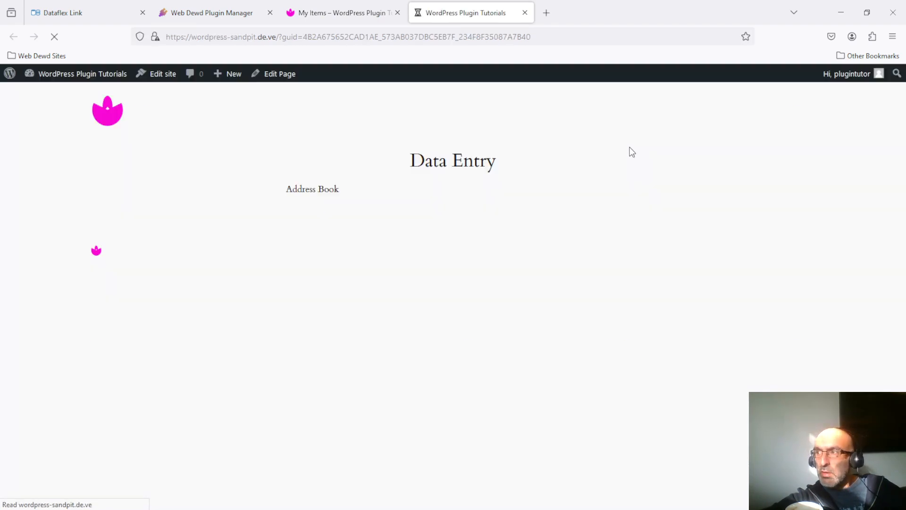
Verify the connected account on the entry's edit page, then open the admin Dashboard from the My Items tab
{"action": "left_click", "coordinate": [442, 232]}
{"action": "left_click", "coordinate": [442, 231]}
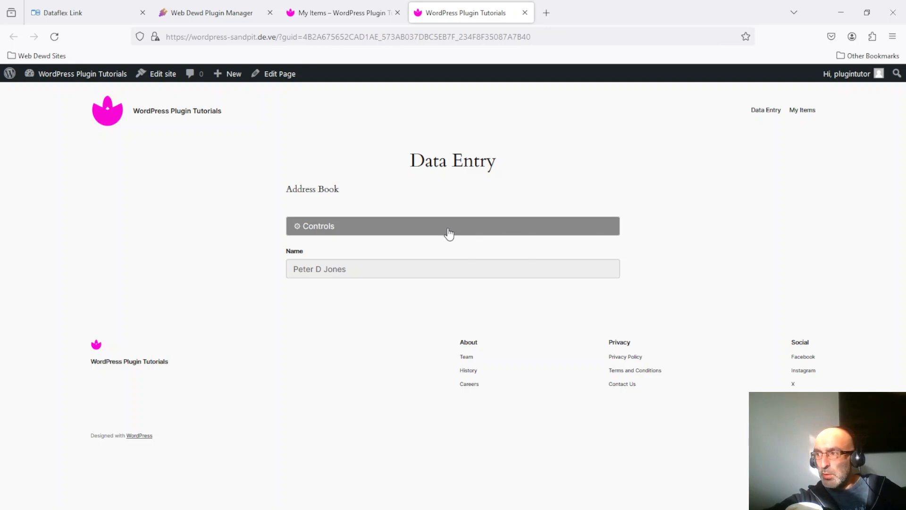
{"action": "left_click", "coordinate": [420, 232]}
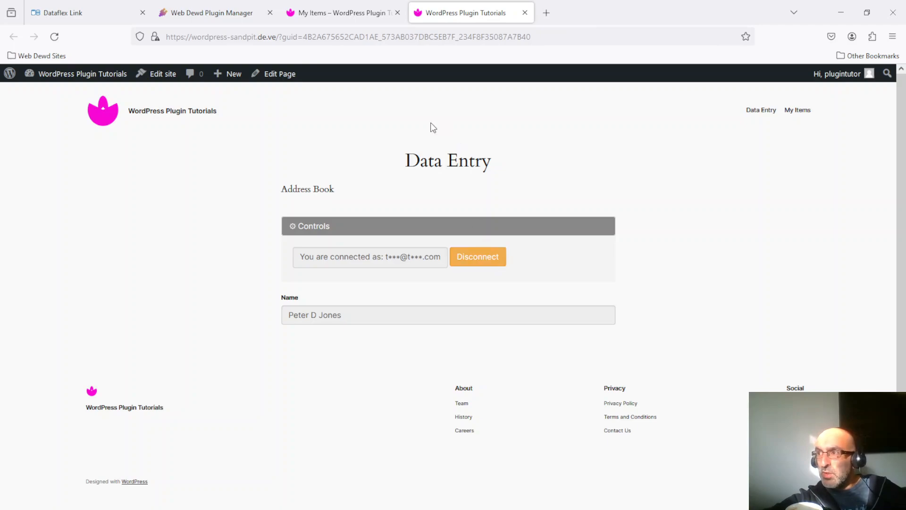
{"action": "left_click", "coordinate": [347, 10]}
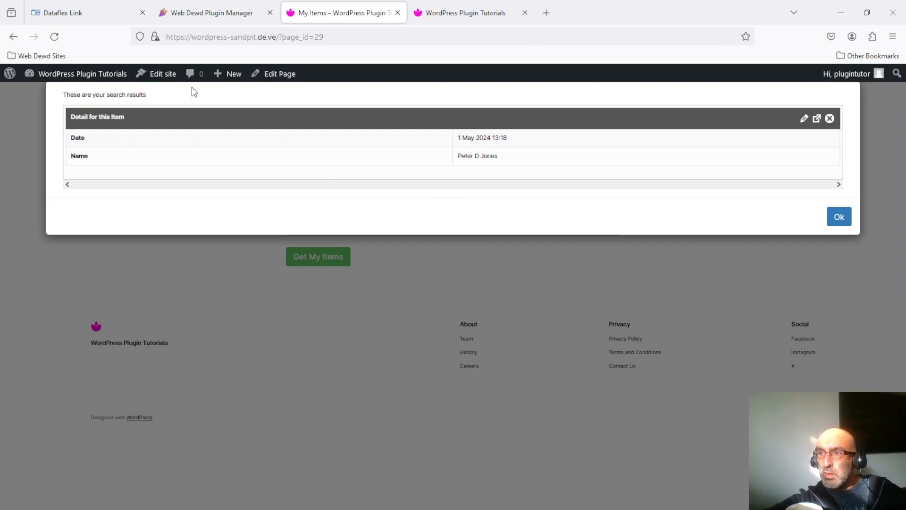
{"action": "left_click", "coordinate": [108, 79]}
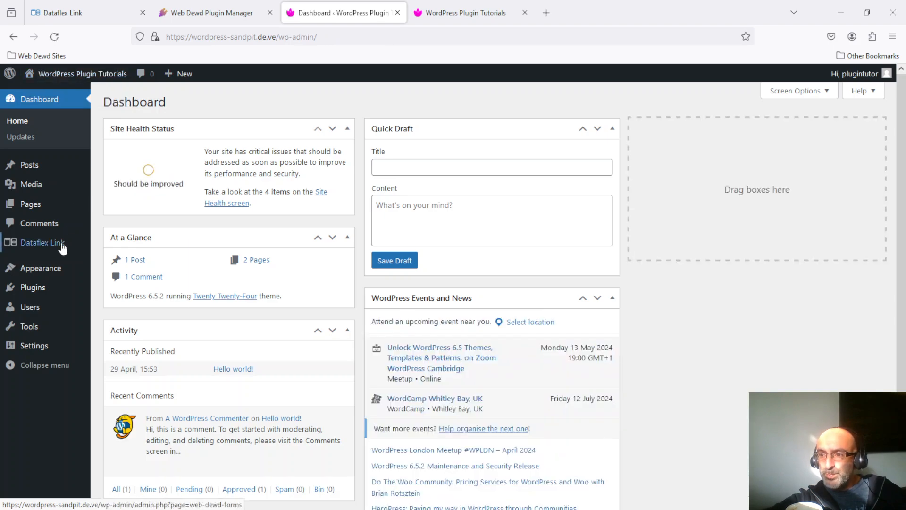
From Dataflex Link > All Databases, edit Address Book and expand its Database Settings
{"action": "mouse_move", "coordinate": [45, 250]}
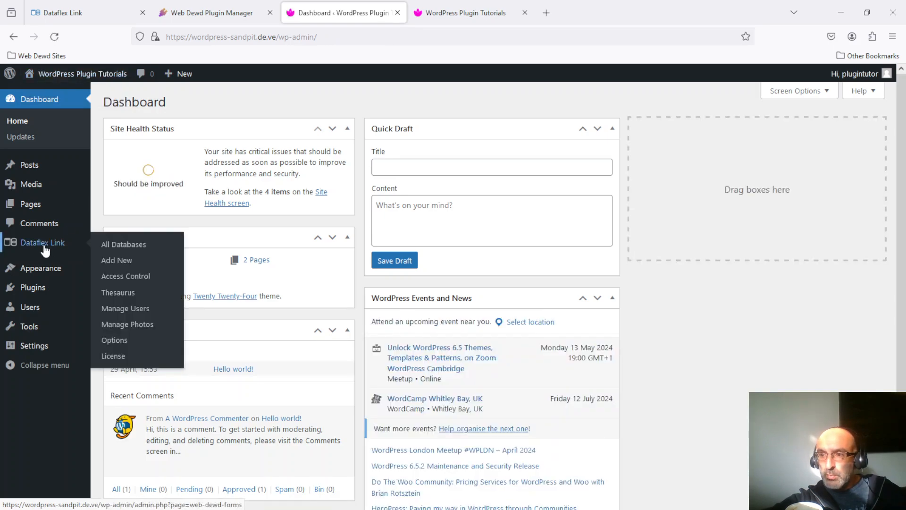
{"action": "left_click", "coordinate": [119, 248]}
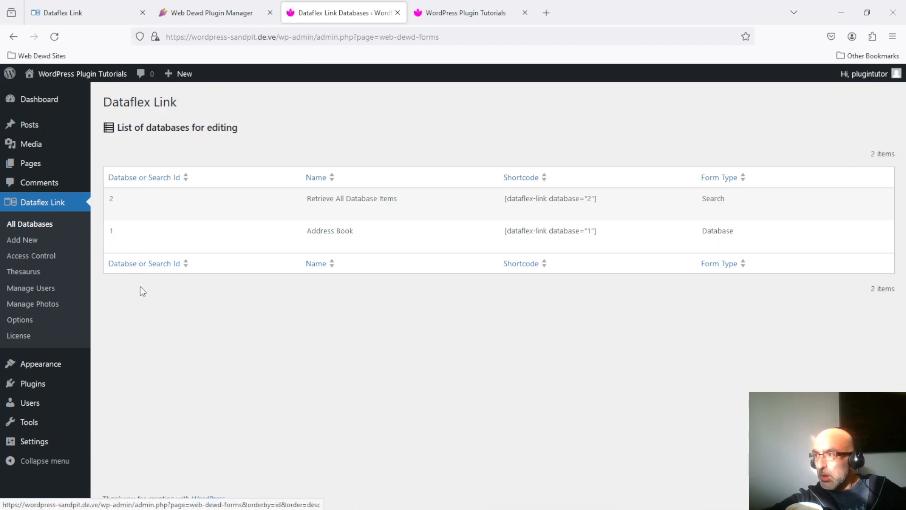
{"action": "left_click", "coordinate": [113, 244]}
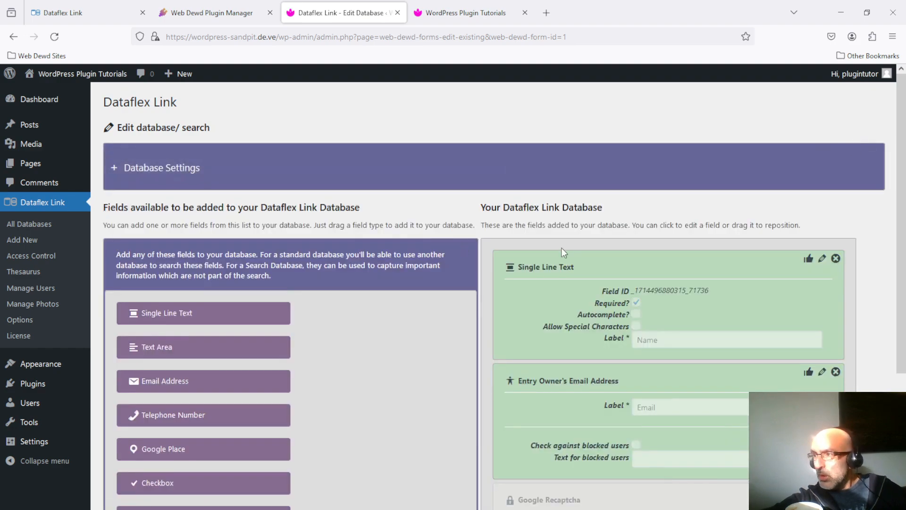
{"action": "left_click", "coordinate": [163, 171]}
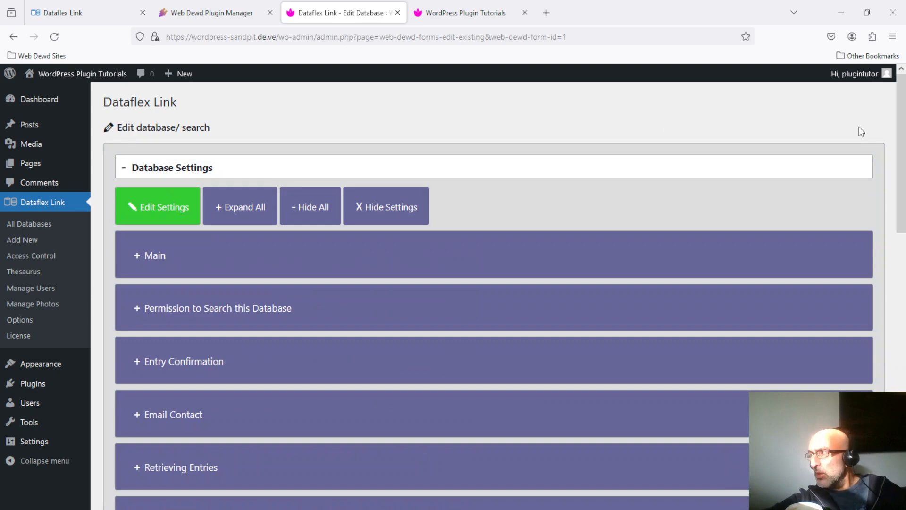
Expand Access Control, read 'How does access control work?', and scroll to the Loading Form, Adding, Managing and Viewing radio groups
{"action": "scroll", "coordinate": [319, 321], "scroll_direction": "down", "scroll_amount": 7}
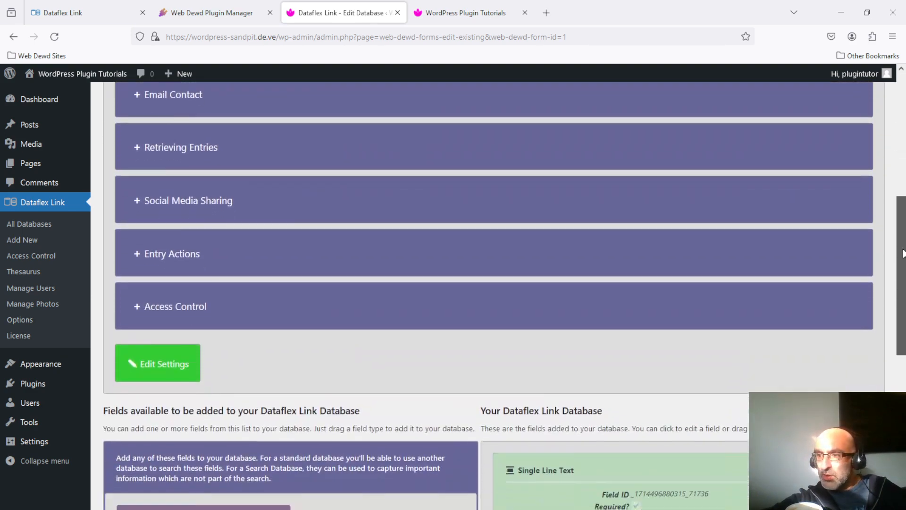
{"action": "left_click", "coordinate": [169, 296]}
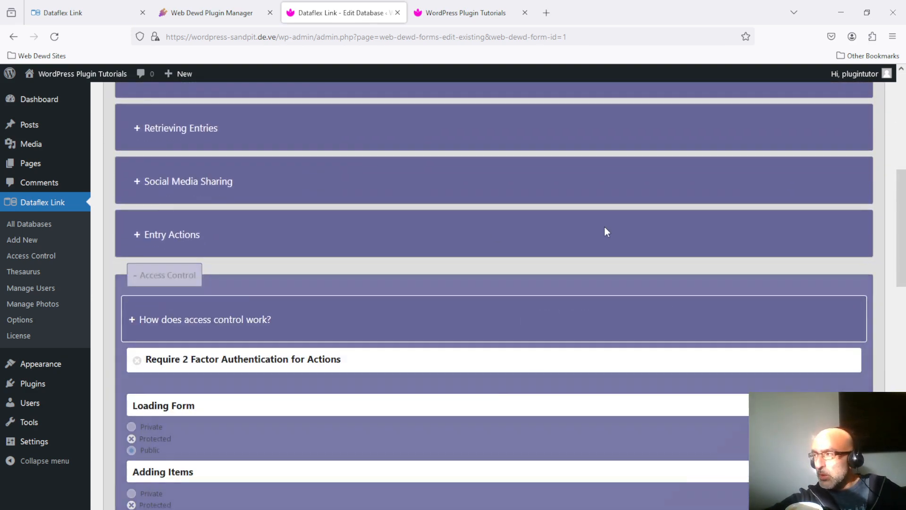
{"action": "scroll", "coordinate": [403, 229], "scroll_direction": "down", "scroll_amount": 3}
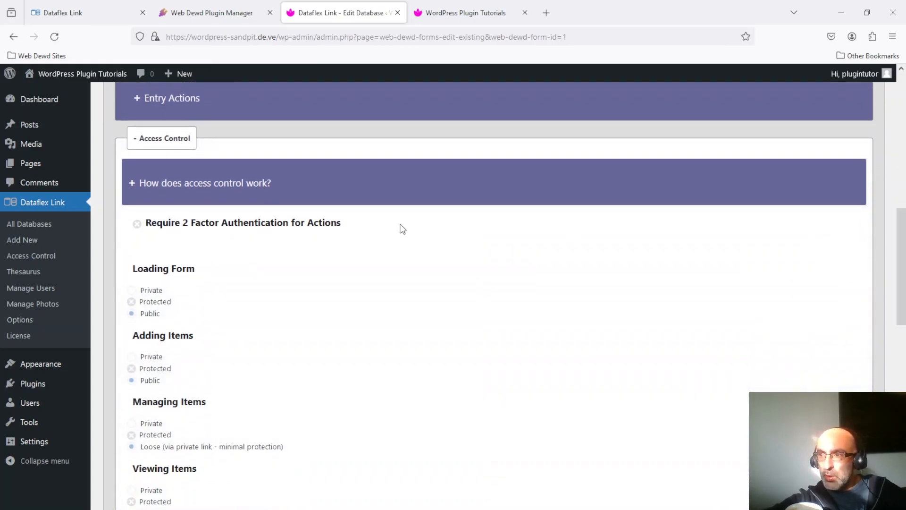
{"action": "left_click", "coordinate": [203, 191]}
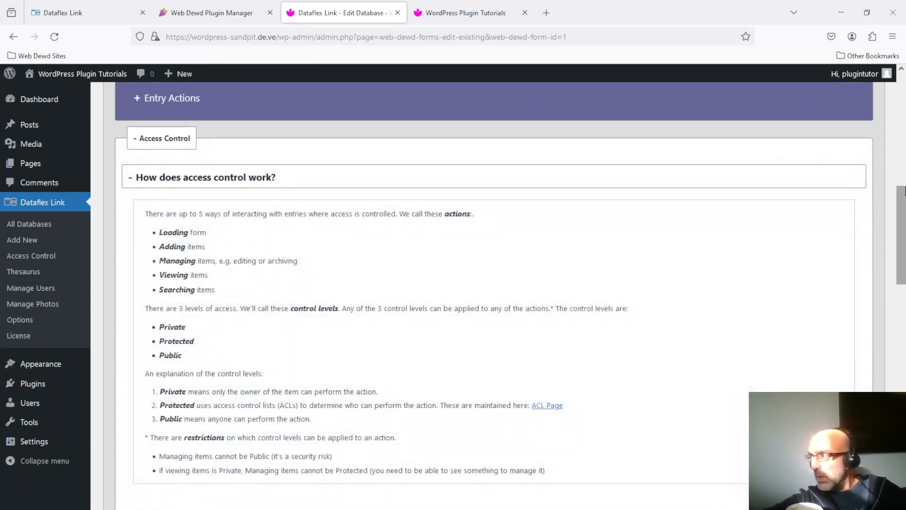
{"action": "mouse_move", "coordinate": [902, 203]}
{"action": "left_mouse_down"}
{"action": "mouse_move", "coordinate": [902, 225]}
{"action": "mouse_move", "coordinate": [902, 189]}
{"action": "left_mouse_up"}
{"action": "left_click", "coordinate": [169, 196]}
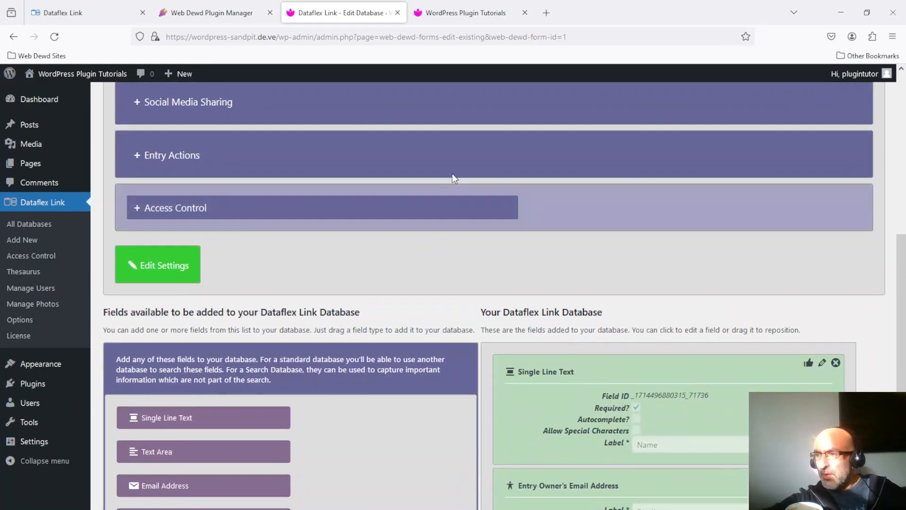
{"action": "left_click", "coordinate": [183, 209]}
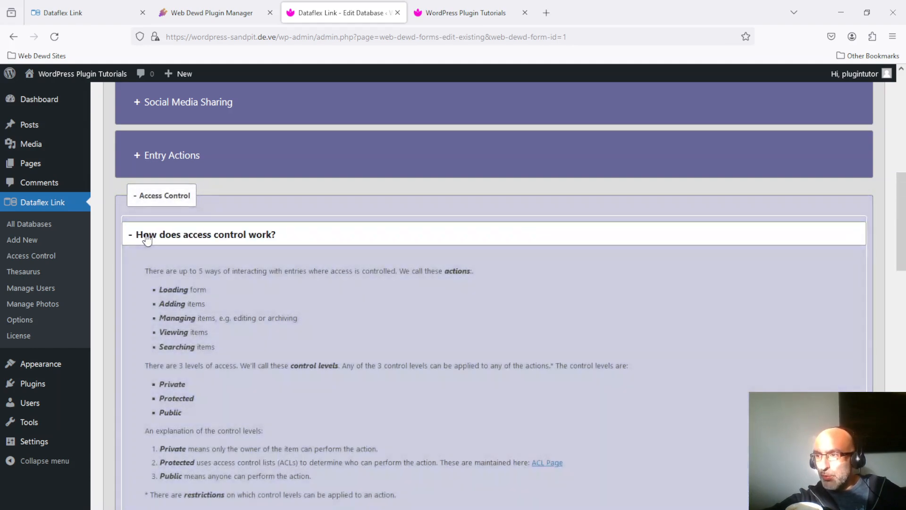
{"action": "left_click", "coordinate": [142, 235]}
{"action": "left_click_drag", "start_coordinate": [901, 211], "coordinate": [904, 259]}
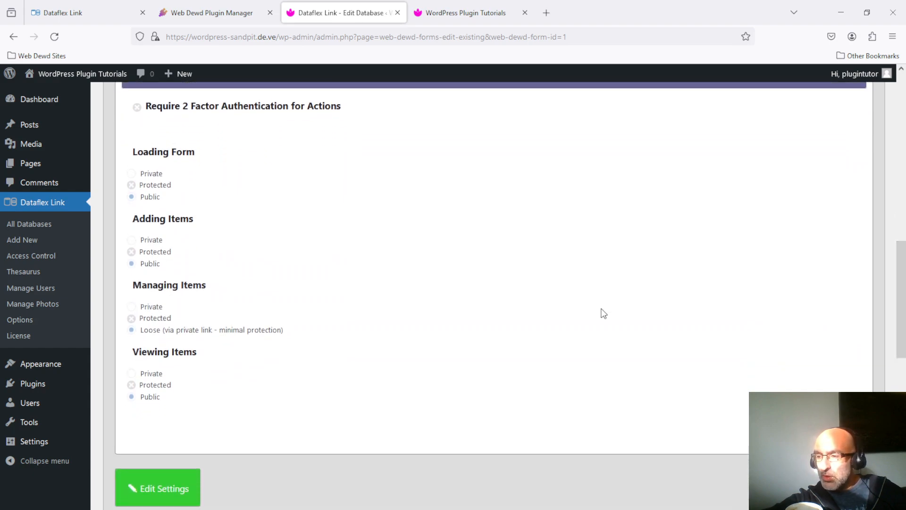
Set Adding, Managing and Viewing Items to Private, keeping Loading Form Public, and save
{"action": "left_click", "coordinate": [173, 489]}
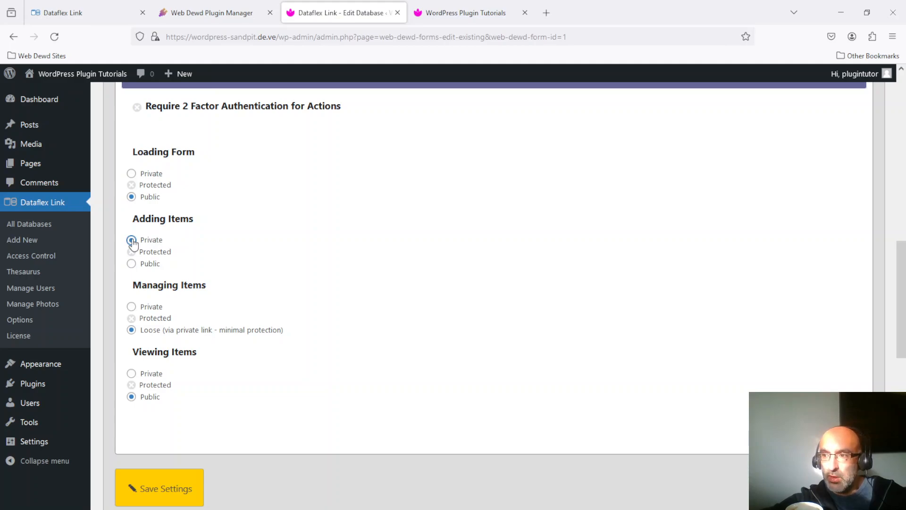
{"action": "left_click", "coordinate": [131, 307]}
{"action": "left_click", "coordinate": [132, 374]}
{"action": "left_click", "coordinate": [175, 480]}
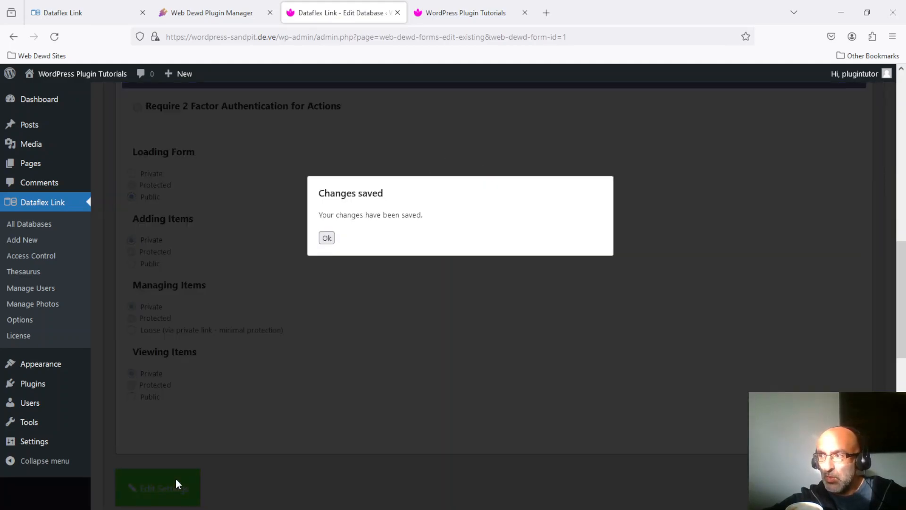
{"action": "left_click", "coordinate": [327, 238]}
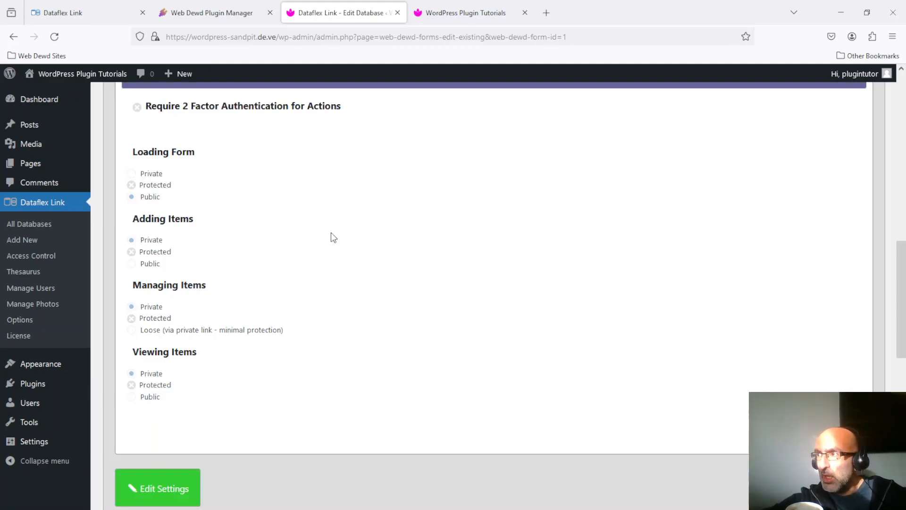
{"action": "left_click", "coordinate": [468, 13]}
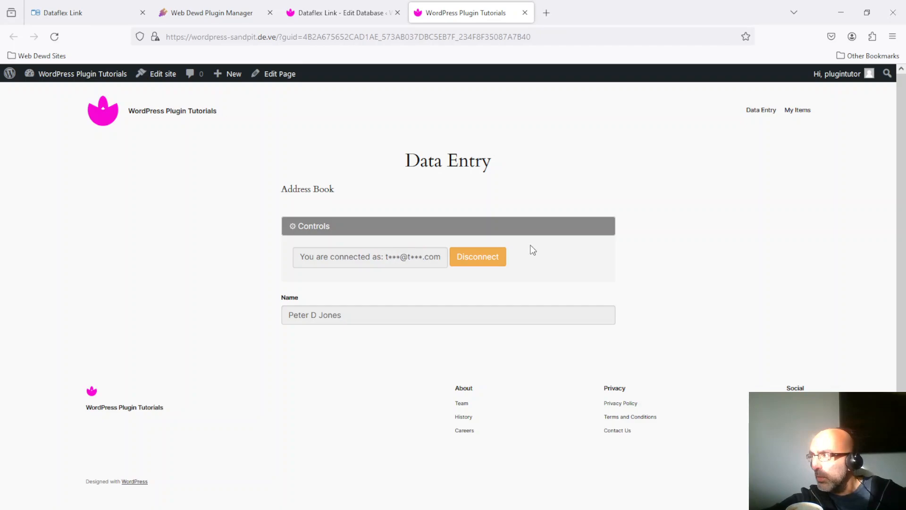
Open a fresh Data Entry form and check which padlock account is connected
{"action": "left_click", "coordinate": [761, 111]}
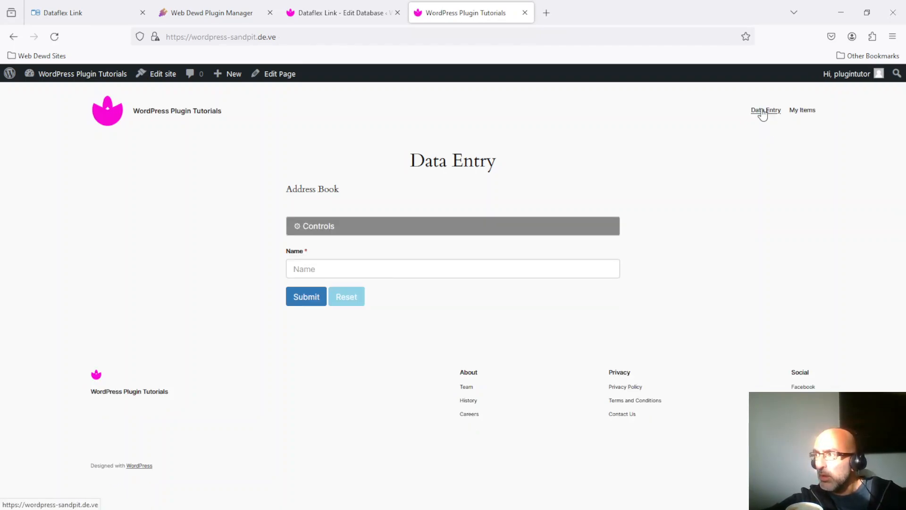
{"action": "left_click", "coordinate": [505, 274]}
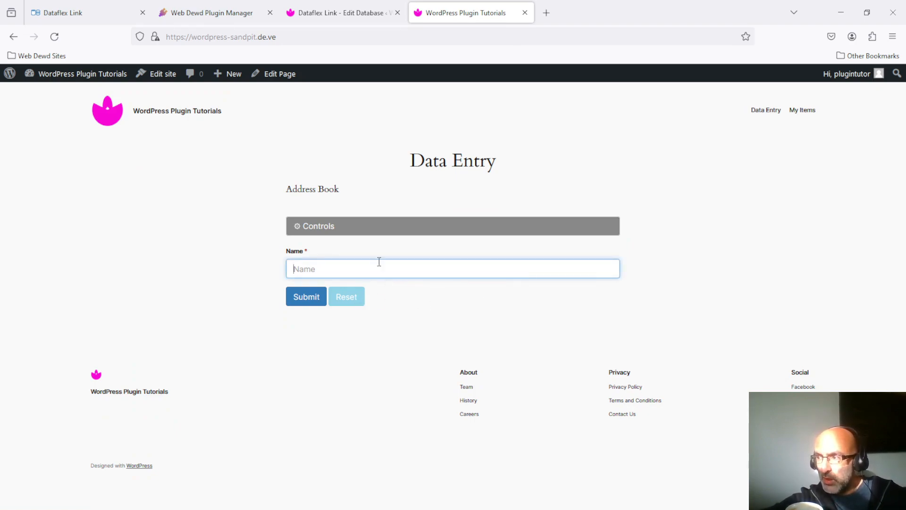
{"action": "left_click", "coordinate": [374, 227]}
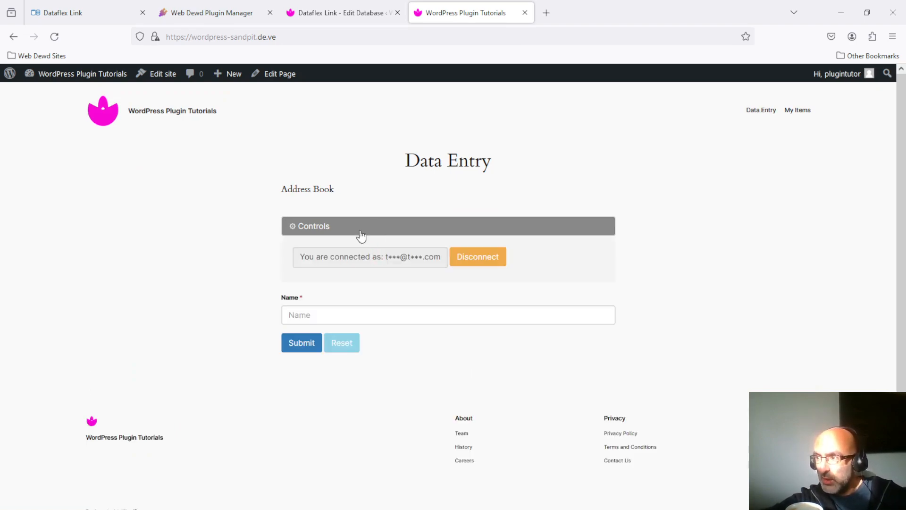
{"action": "left_click", "coordinate": [360, 228]}
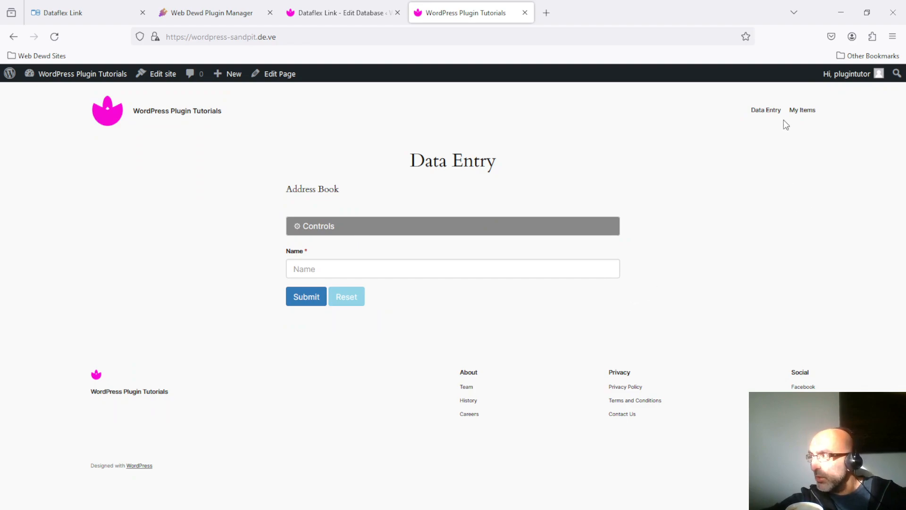
On My Items, fetch the items stored under the connected account, then close the results
{"action": "left_click", "coordinate": [810, 112]}
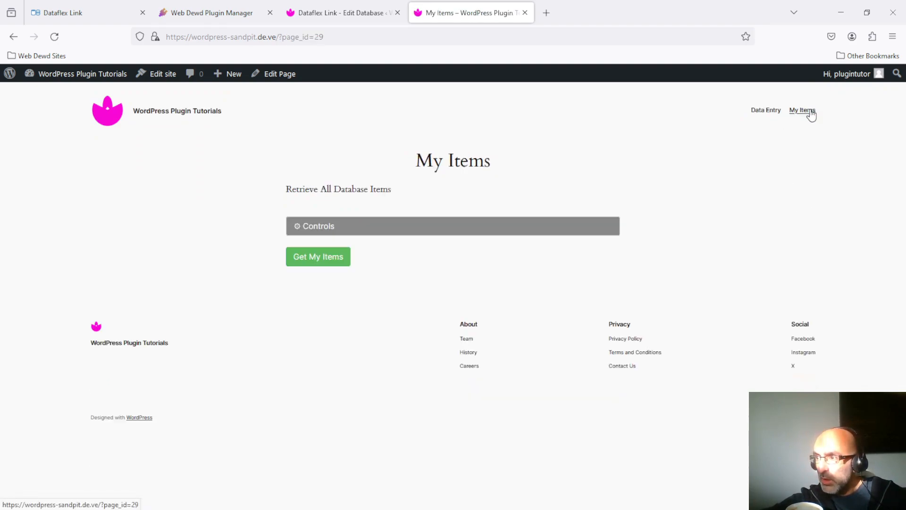
{"action": "left_click", "coordinate": [431, 226]}
{"action": "left_click", "coordinate": [431, 226]}
{"action": "left_click", "coordinate": [327, 263]}
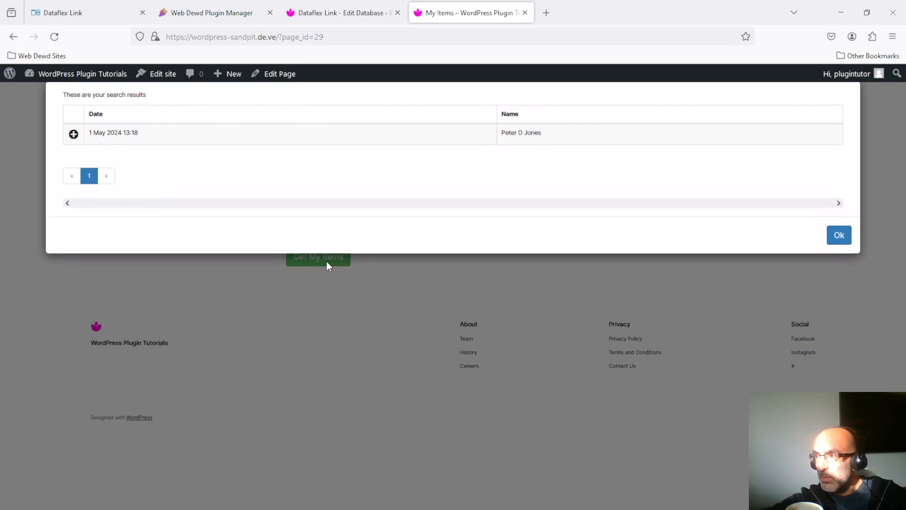
{"action": "left_click", "coordinate": [842, 239]}
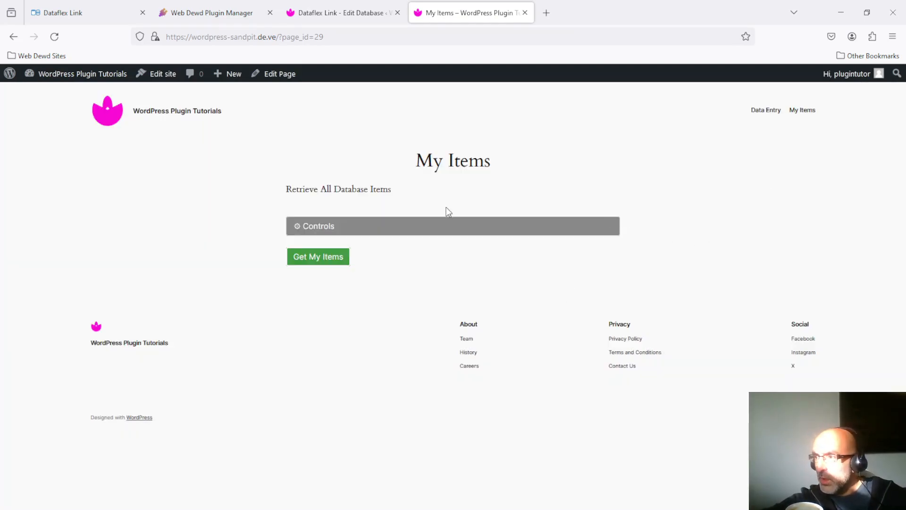
Disconnect the padlock session and confirm the disconnection
{"action": "left_click", "coordinate": [425, 228]}
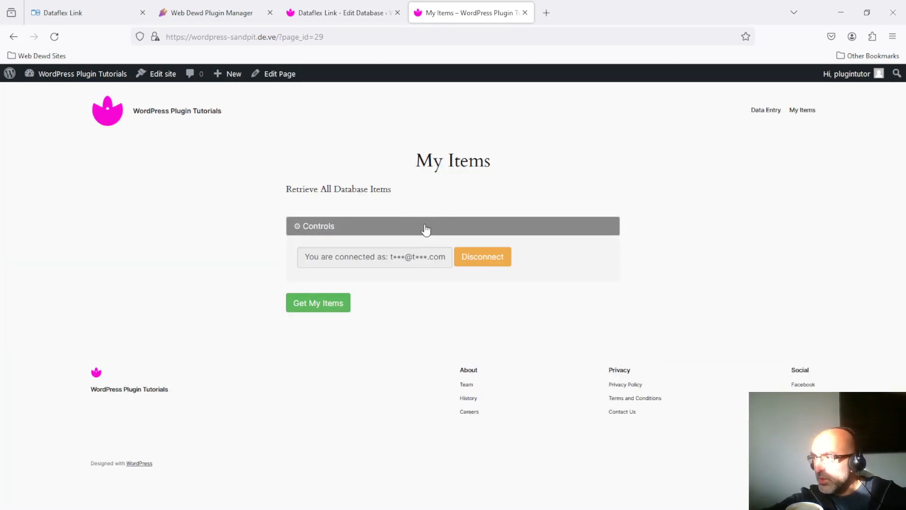
{"action": "left_click", "coordinate": [486, 256]}
{"action": "left_click", "coordinate": [295, 156]}
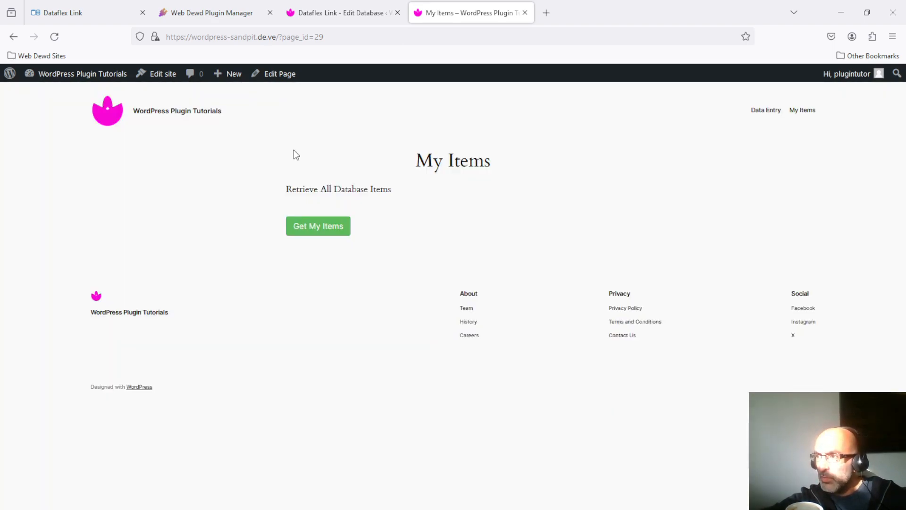
Try Get My Items while disconnected, dismissing the padlock prompt before and after reloading
{"action": "left_click", "coordinate": [315, 222]}
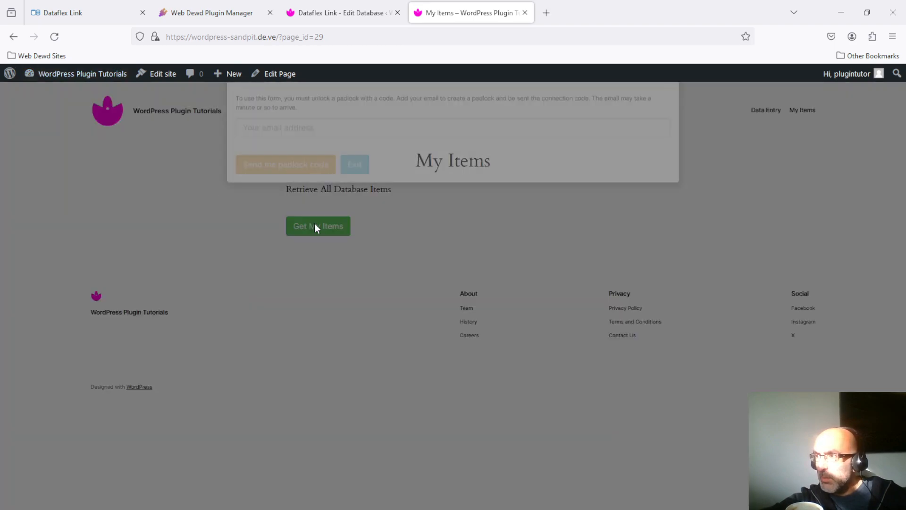
{"action": "left_click", "coordinate": [355, 192]}
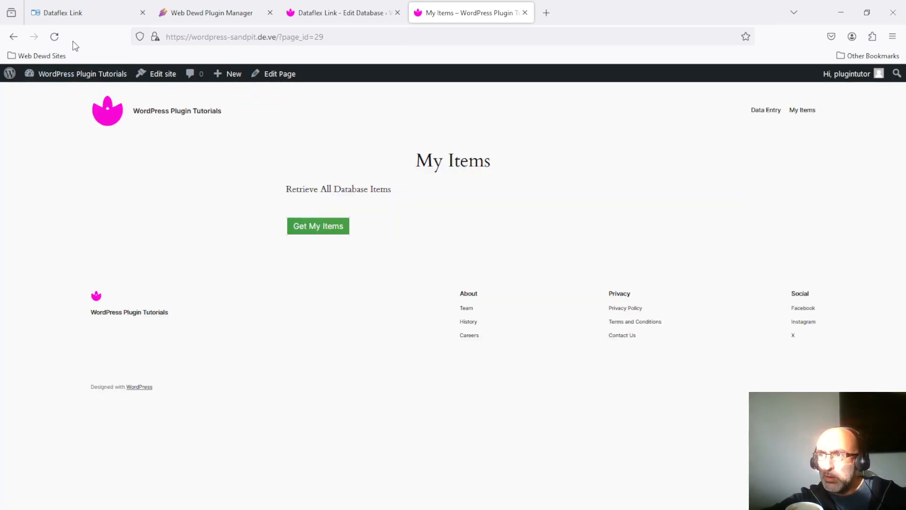
{"action": "left_click", "coordinate": [56, 37]}
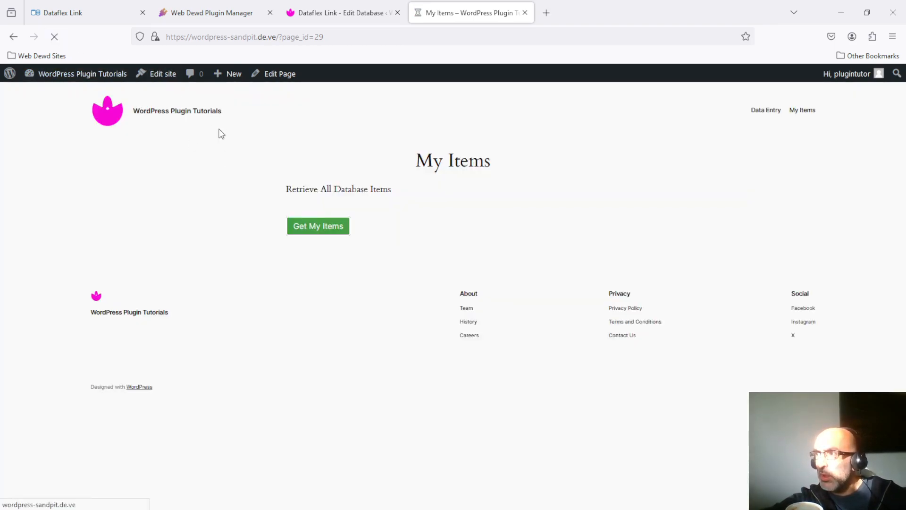
{"action": "left_click", "coordinate": [319, 234]}
{"action": "left_click", "coordinate": [355, 192]}
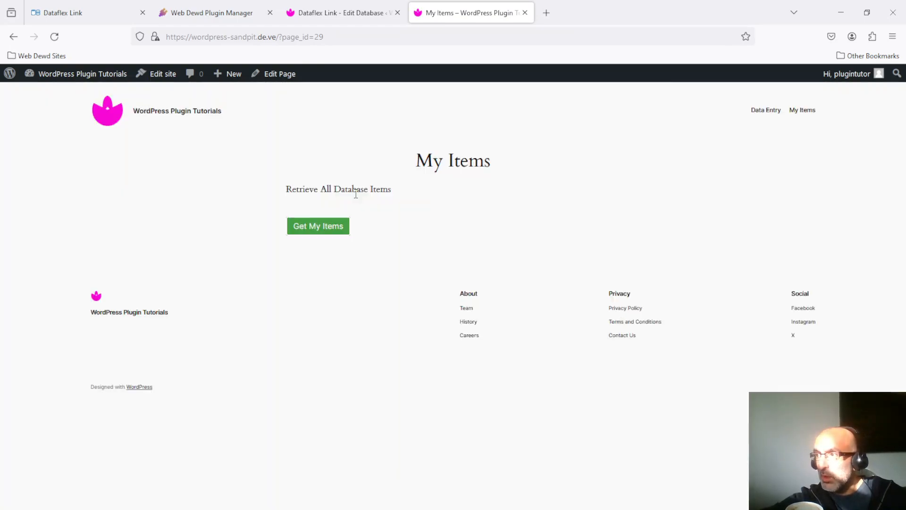
Confirm Data Entry also demands a padlock code, then go back to the Edit Database tab
{"action": "left_click", "coordinate": [764, 111]}
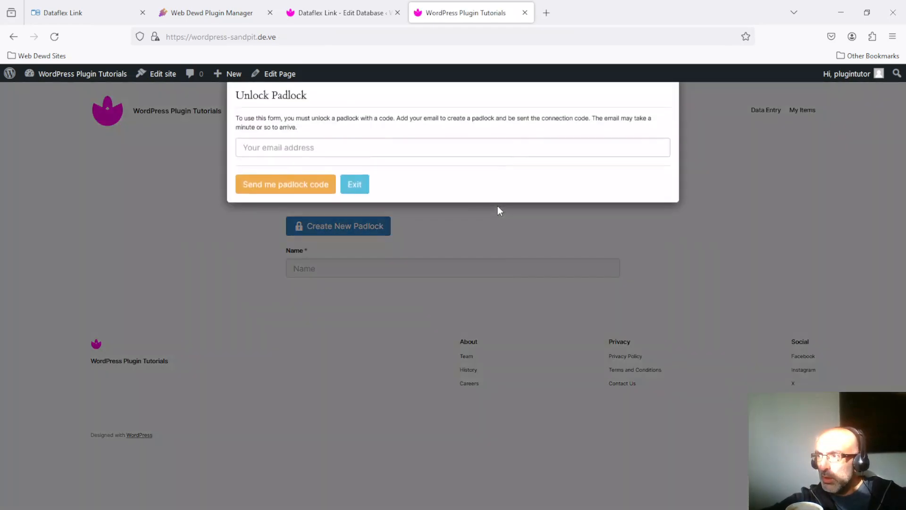
{"action": "left_click", "coordinate": [355, 191]}
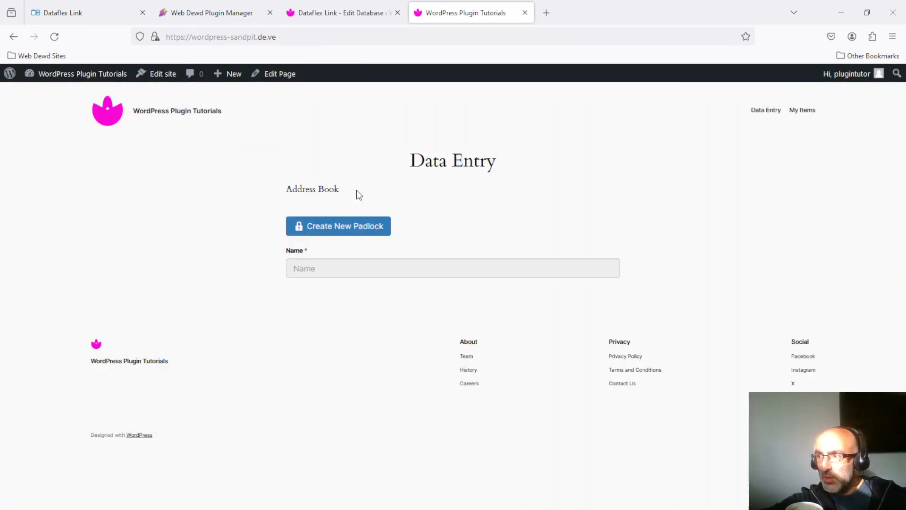
{"action": "left_click", "coordinate": [212, 11]}
Change Adding Items access to Public and save the access settings
{"action": "left_click", "coordinate": [337, 11]}
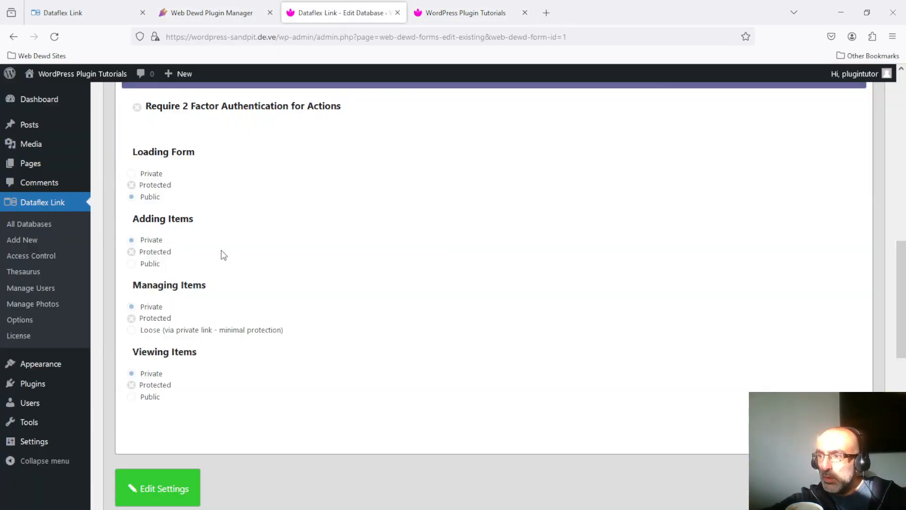
{"action": "left_click", "coordinate": [130, 482]}
{"action": "left_click", "coordinate": [132, 264]}
{"action": "left_click", "coordinate": [168, 481]}
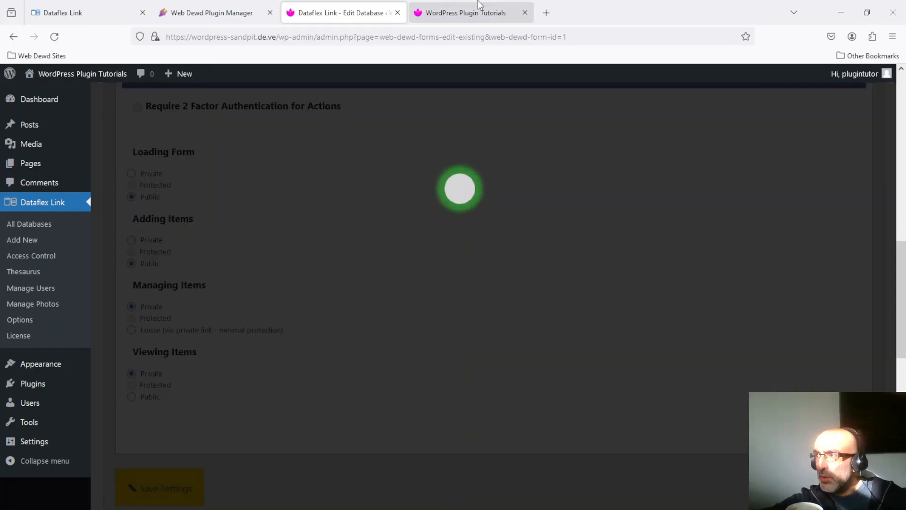
Reload Data Entry to see the Name and Email form unprompted, then dismiss 'Changes saved'
{"action": "left_click", "coordinate": [479, 6]}
{"action": "left_click", "coordinate": [55, 38]}
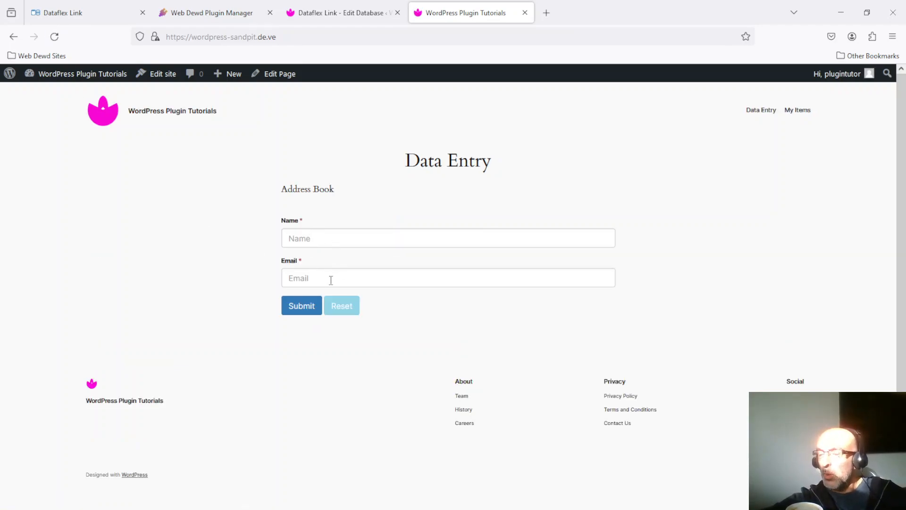
{"action": "left_click", "coordinate": [355, 6]}
{"action": "left_click", "coordinate": [327, 239]}
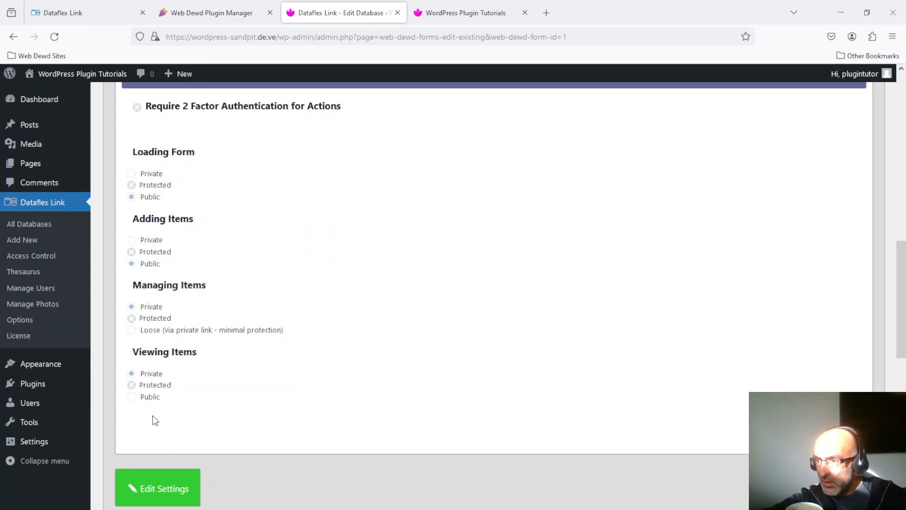
Return Adding Items to Private, save, and dismiss the confirmation, leaving only Loading Form Public
{"action": "left_click", "coordinate": [183, 490]}
{"action": "left_click", "coordinate": [131, 240]}
{"action": "left_click", "coordinate": [178, 477]}
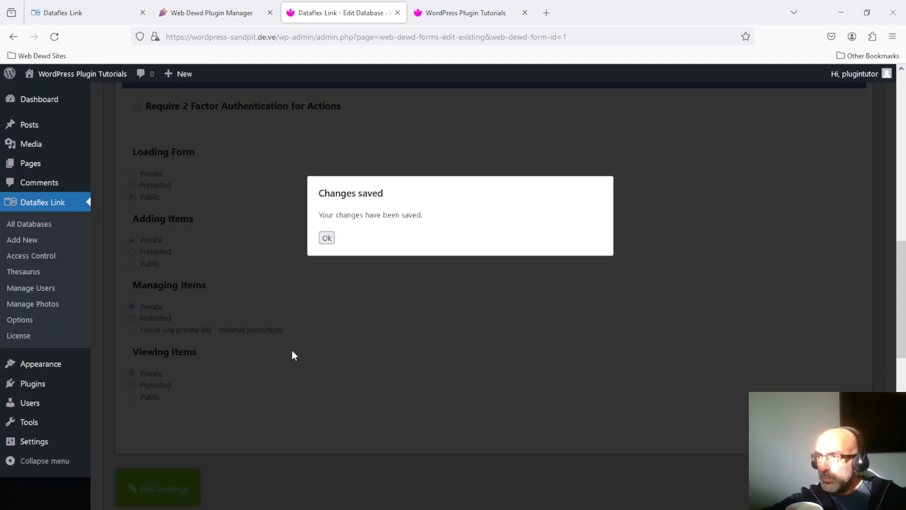
{"action": "left_click", "coordinate": [327, 237]}
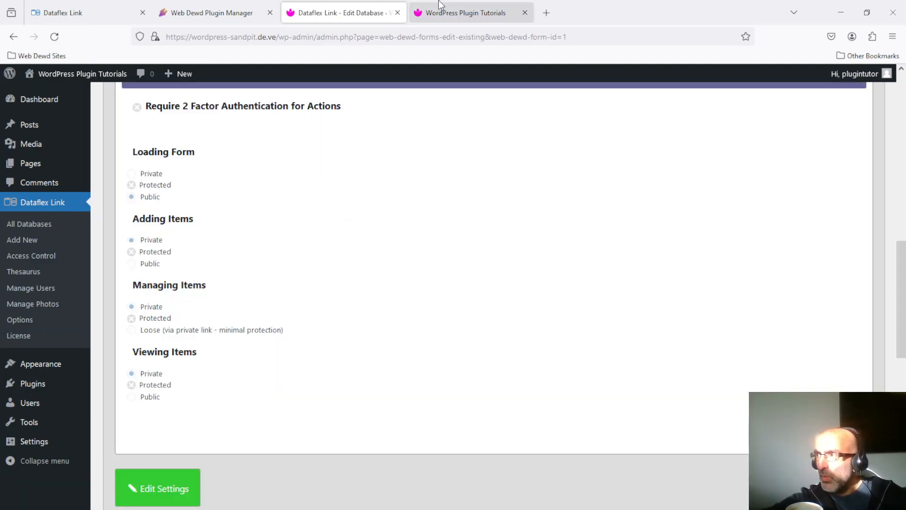
{"action": "left_click", "coordinate": [478, 10]}
{"action": "left_click", "coordinate": [346, 12]}
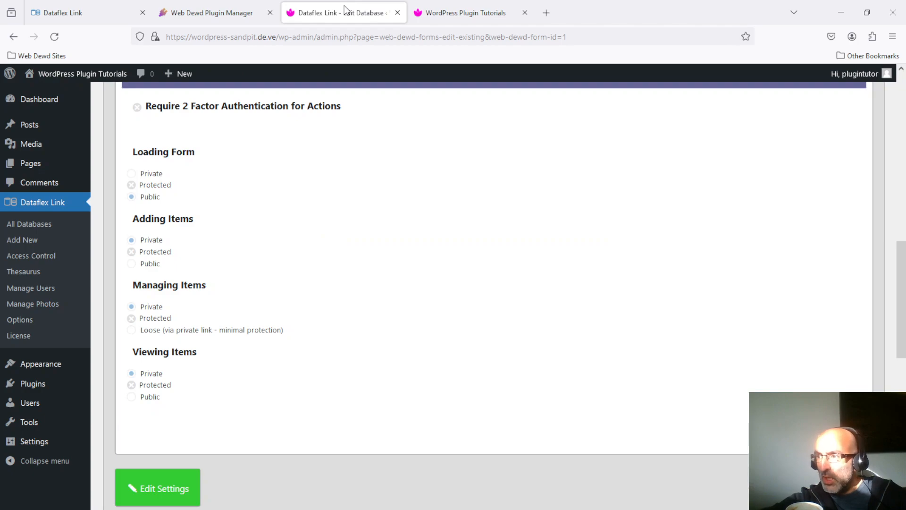
{"action": "key", "text": "ctrl+Tab"}
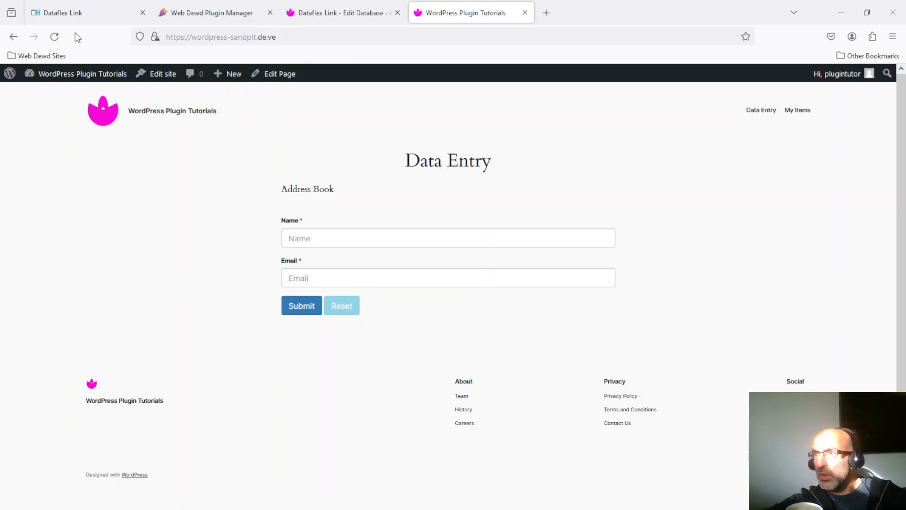
Reload Data Entry, dismiss the padlock unlock prompt, and go to My Items
{"action": "left_click", "coordinate": [56, 39]}
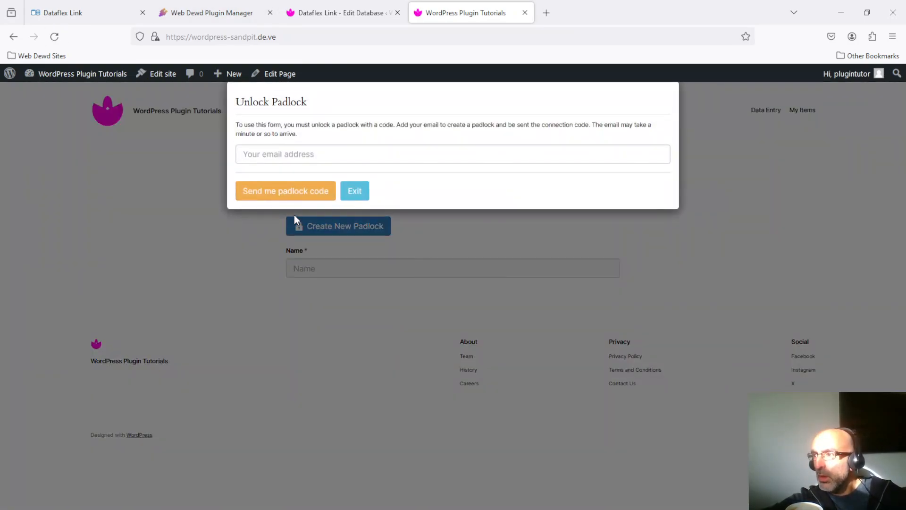
{"action": "left_click", "coordinate": [361, 191]}
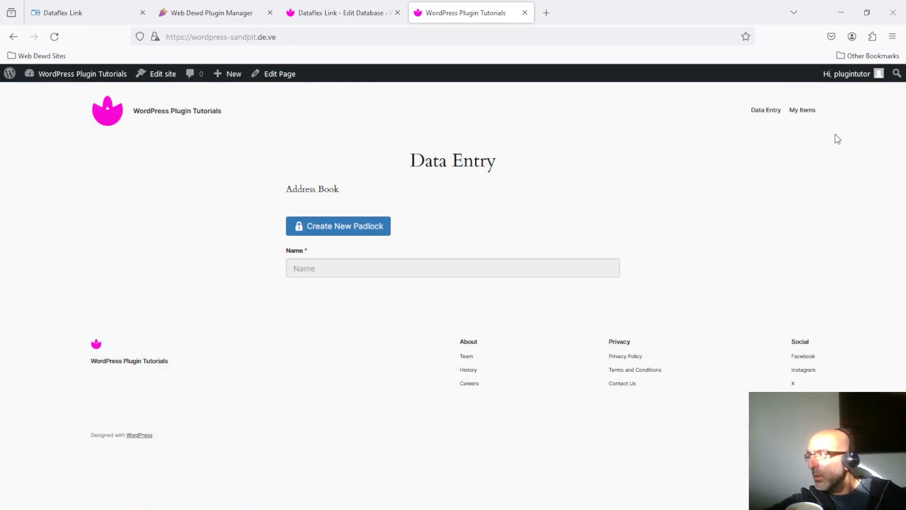
{"action": "left_click", "coordinate": [805, 112]}
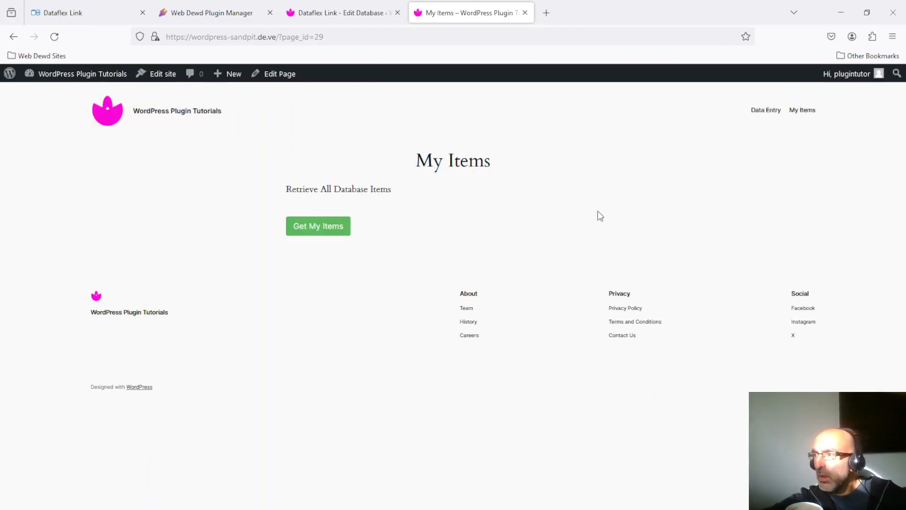
Fetch My Items and request a padlock code sent to an e-mail address
{"action": "left_click", "coordinate": [332, 228]}
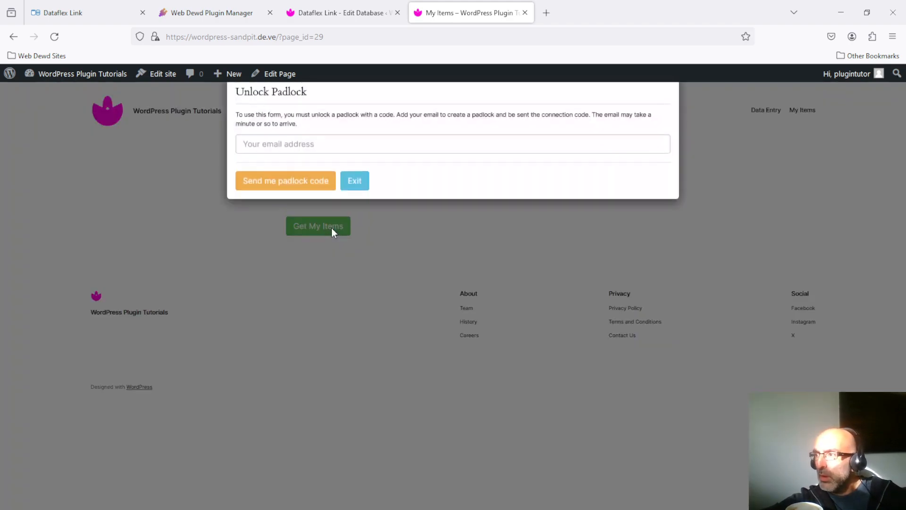
{"action": "left_click", "coordinate": [348, 147]}
{"action": "type", "text": "test@"}
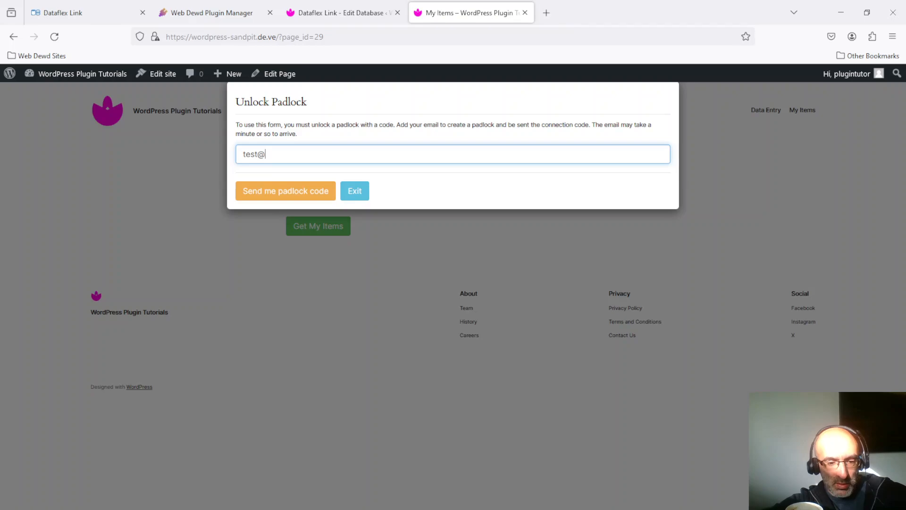
{"action": "type", "text": "tes.com"}
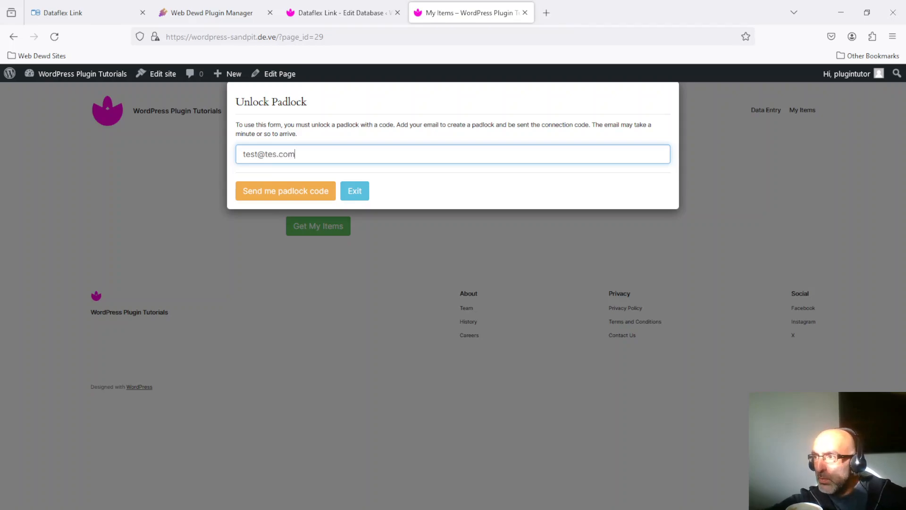
{"action": "key", "text": "ctrl"}
{"action": "key", "text": "Left"}
{"action": "key", "text": "Left"}
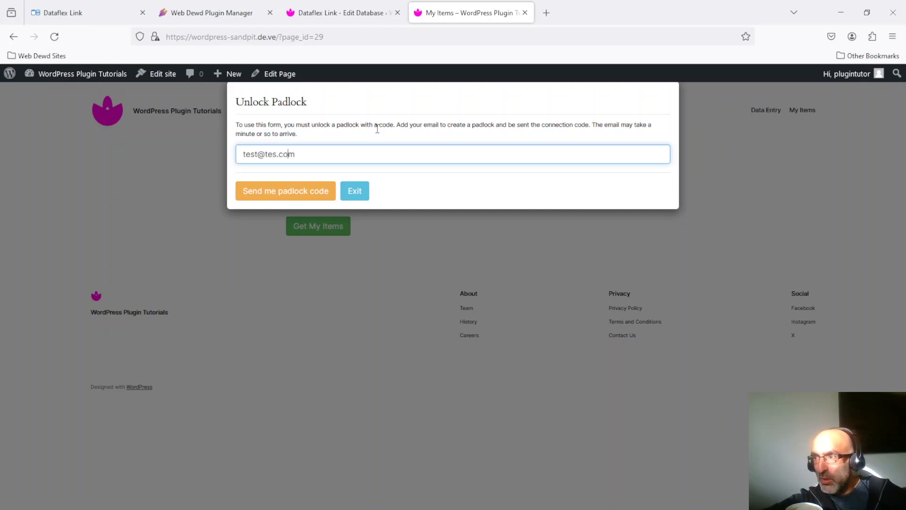
{"action": "left_click", "coordinate": [297, 193]}
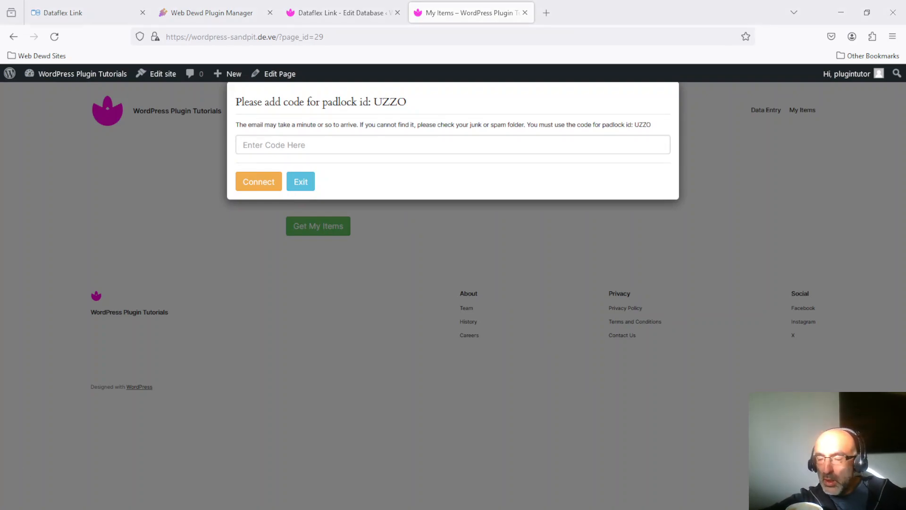
Paste the emailed padlock code, connect, and acknowledge the connection message
{"action": "left_click", "coordinate": [270, 141]}
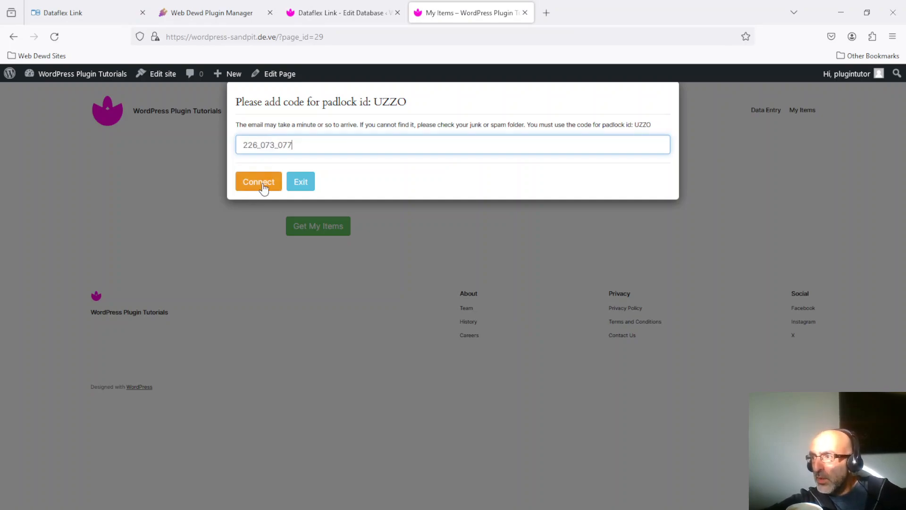
{"action": "left_click", "coordinate": [259, 182]}
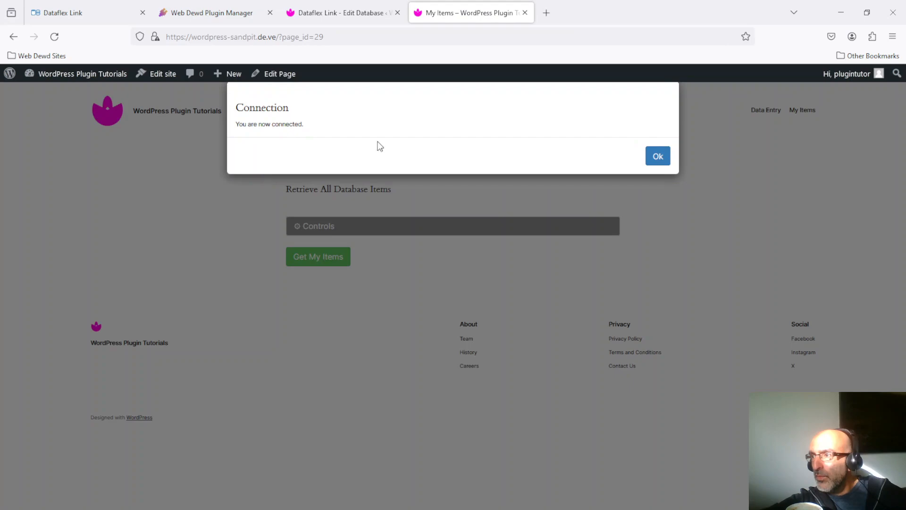
{"action": "left_click", "coordinate": [658, 156]}
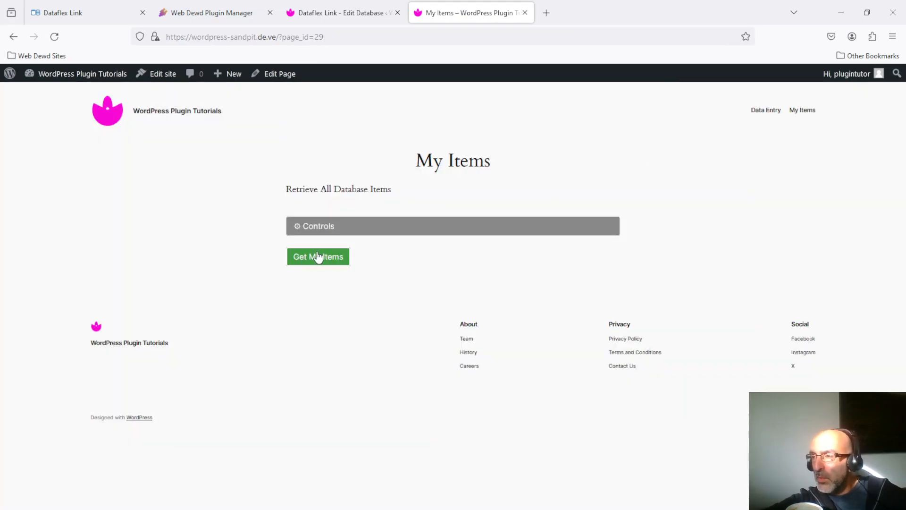
Fetch all items, dismiss the 'Nothing matched' results, and start disconnecting from Controls
{"action": "left_click", "coordinate": [318, 256]}
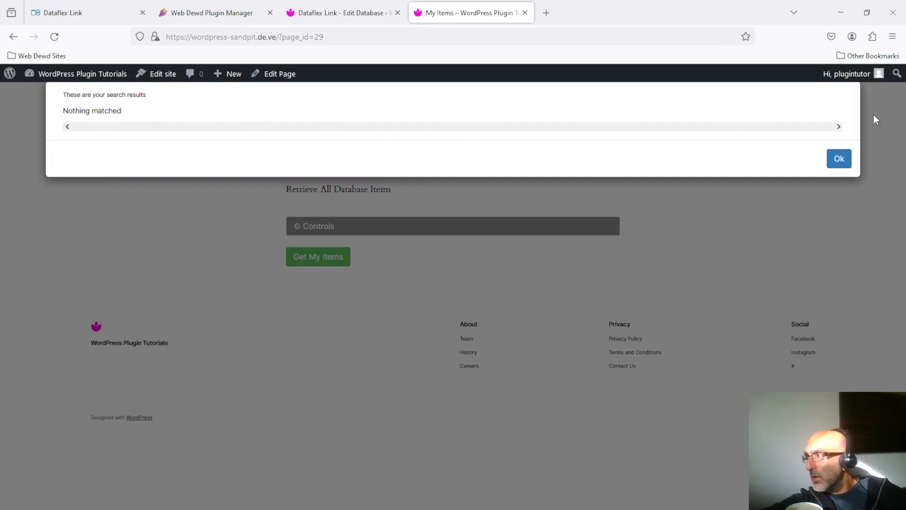
{"action": "left_click", "coordinate": [838, 158]}
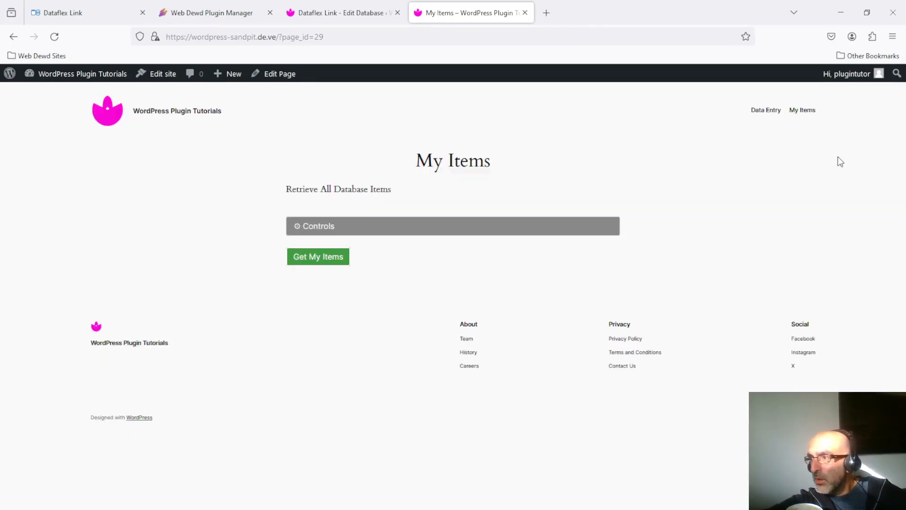
{"action": "left_click", "coordinate": [320, 231]}
{"action": "left_click", "coordinate": [483, 256]}
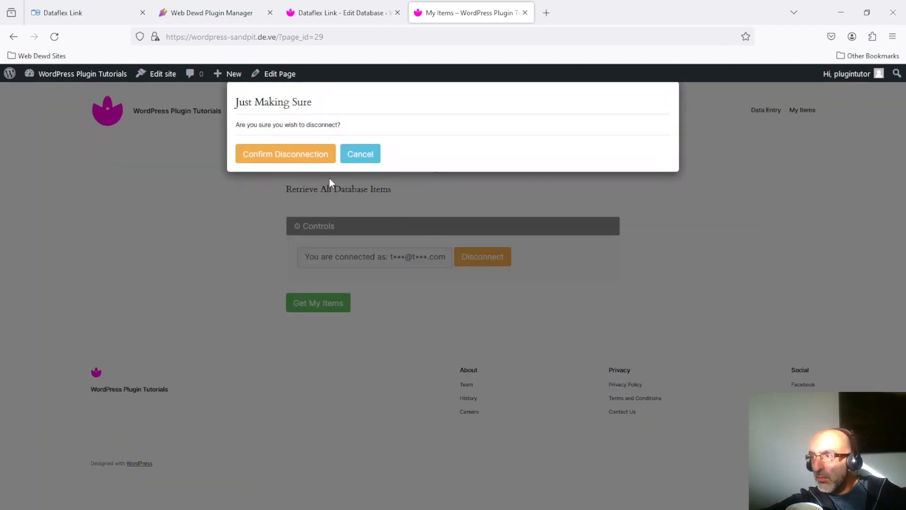
Confirm the disconnection, then request a new padlock code for an e-mail address
{"action": "left_click", "coordinate": [280, 154]}
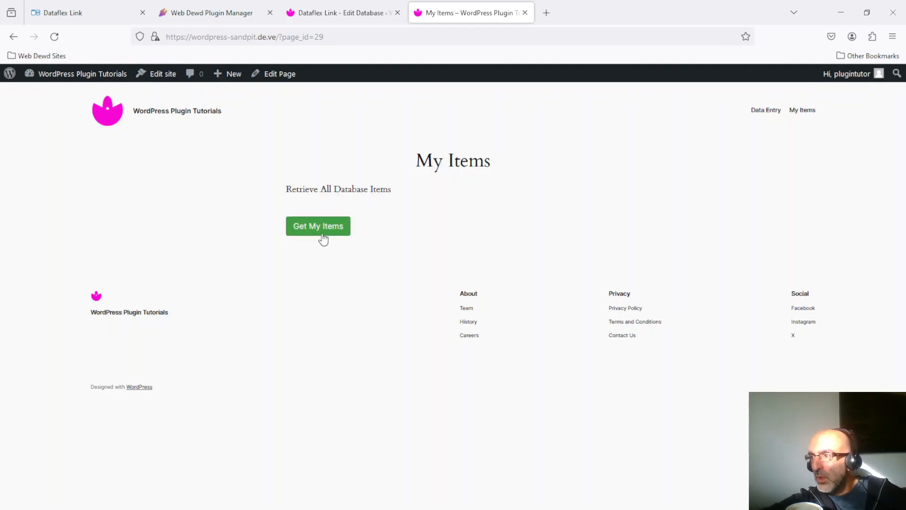
{"action": "left_click", "coordinate": [322, 234]}
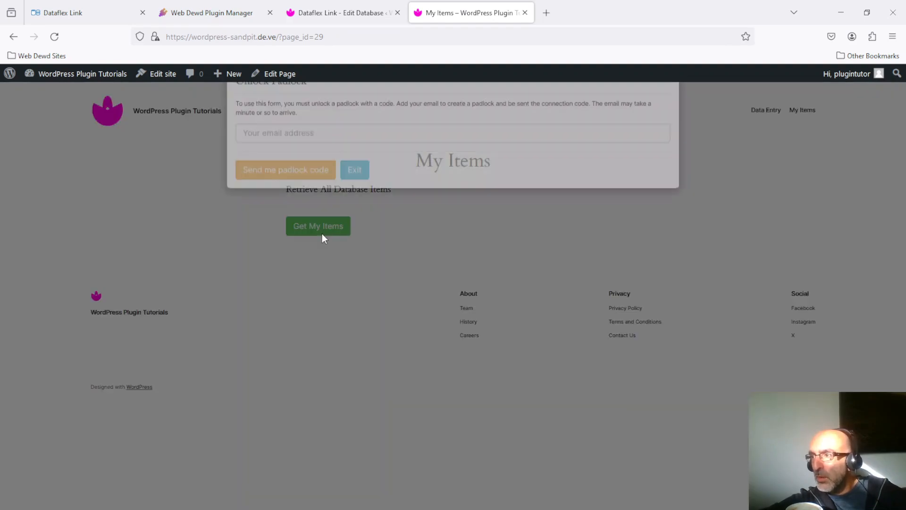
{"action": "left_click", "coordinate": [320, 148]}
{"action": "type", "text": "test@test.com"}
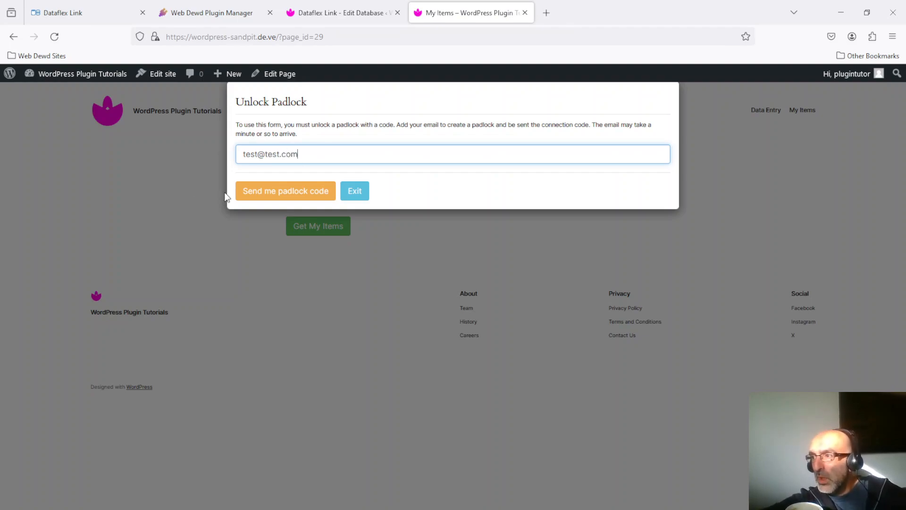
{"action": "left_click", "coordinate": [296, 193]}
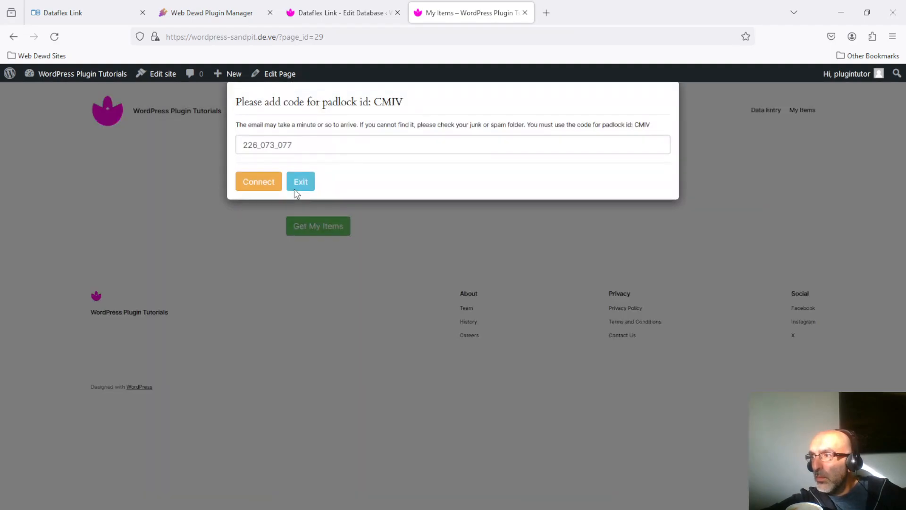
Replace the prefilled code with the emailed one and reconnect to the padlock
{"action": "double_click", "coordinate": [304, 147]}
{"action": "key", "text": "BackSpace"}
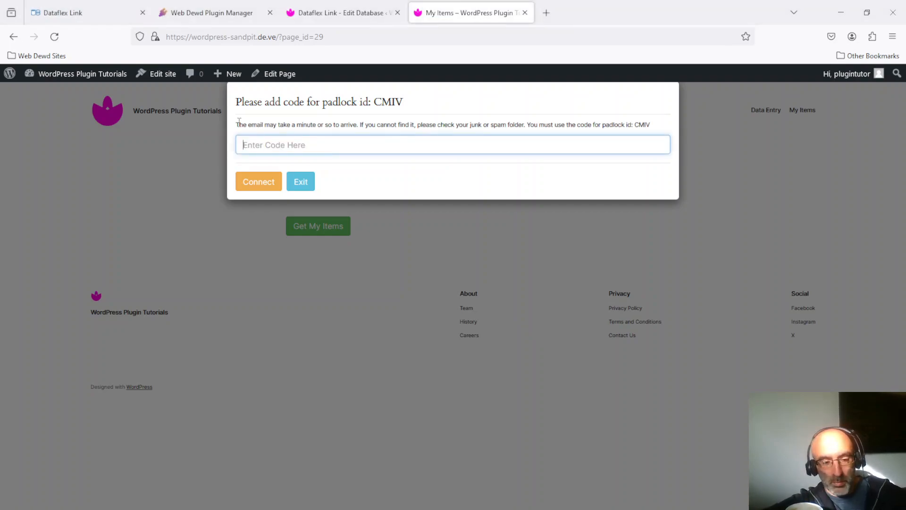
{"action": "left_click", "coordinate": [258, 185]}
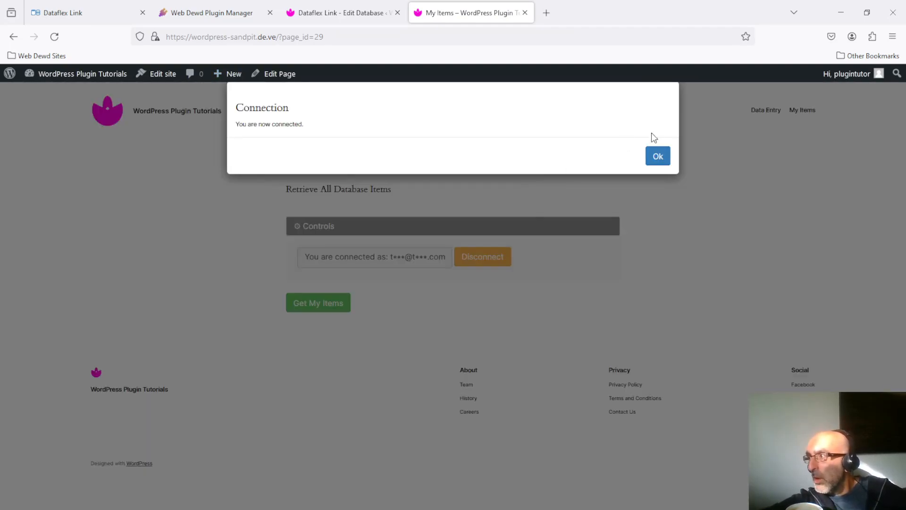
{"action": "left_click", "coordinate": [658, 156]}
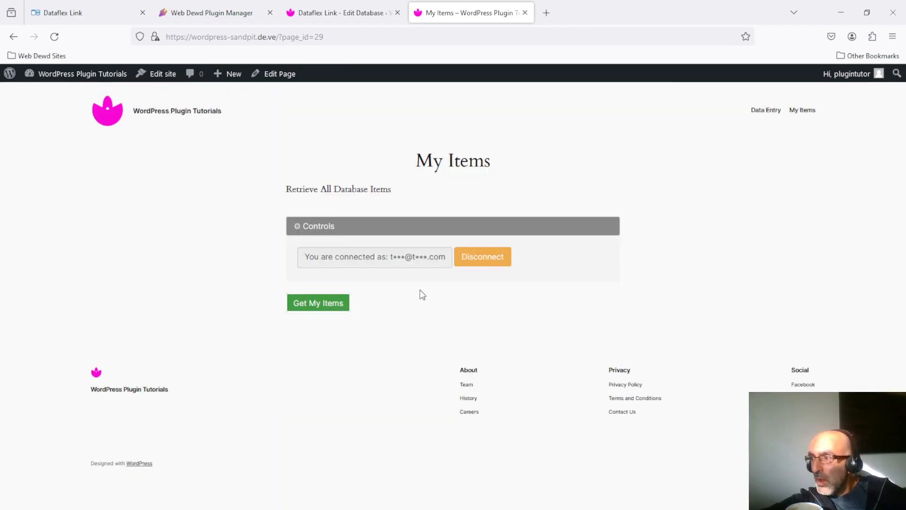
Fetch items (empty), reload My Items, and fetch again to show the 1 May 2024 13:18 entry
{"action": "left_click", "coordinate": [314, 302]}
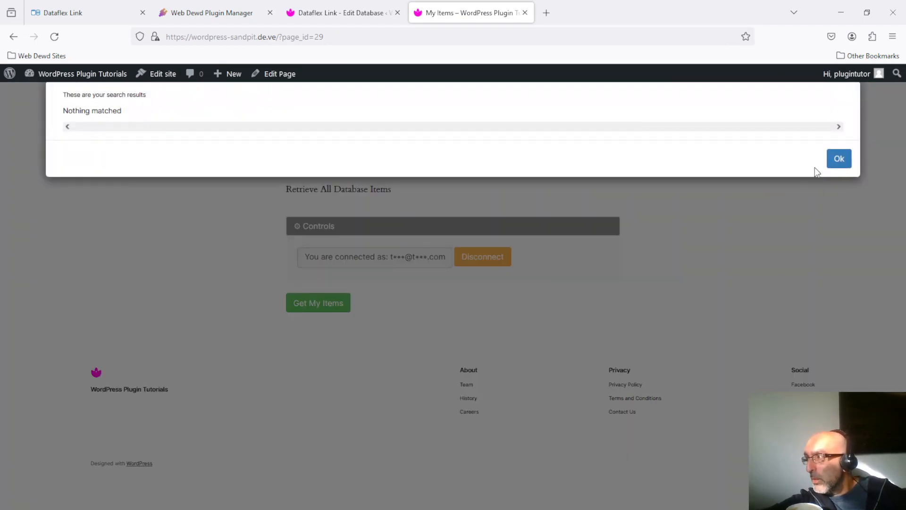
{"action": "left_click", "coordinate": [837, 158]}
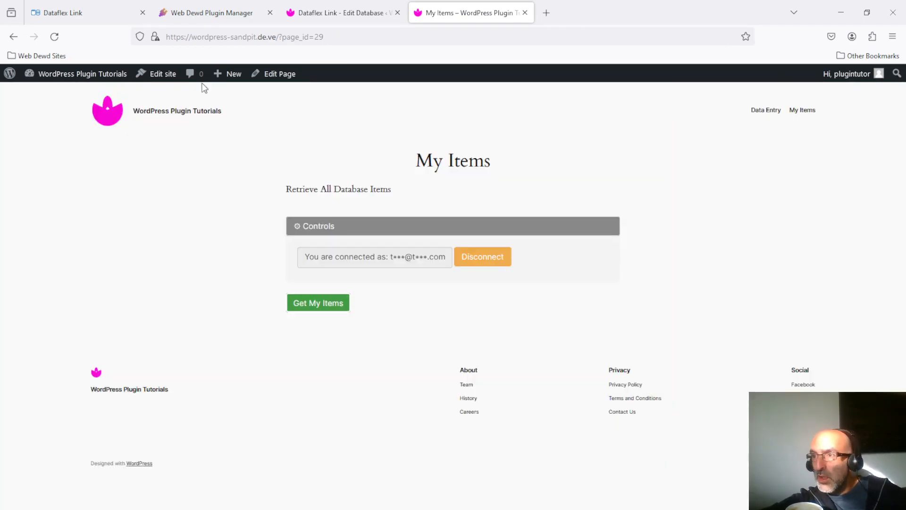
{"action": "left_click", "coordinate": [55, 37]}
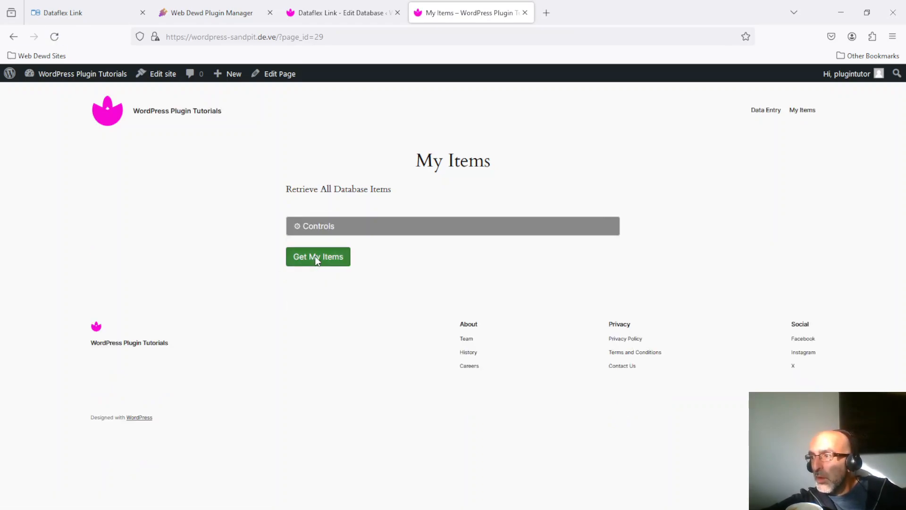
{"action": "left_click", "coordinate": [315, 257]}
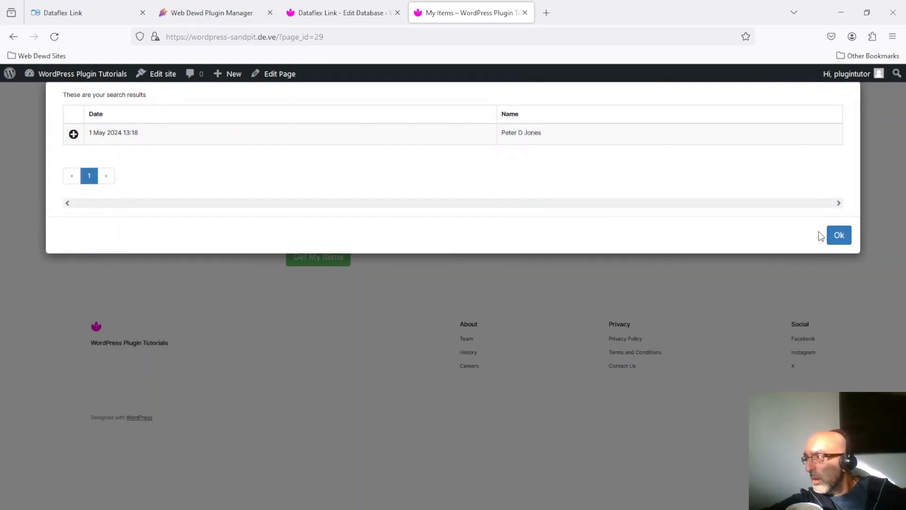
{"action": "left_click", "coordinate": [846, 235]}
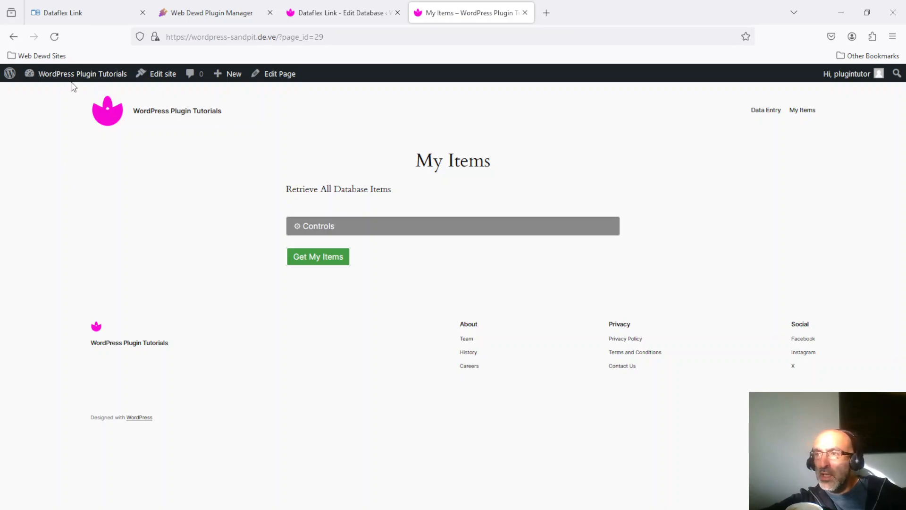
Submit a new Address Book entry containing only a person's name, then return to My Items
{"action": "left_click", "coordinate": [768, 114]}
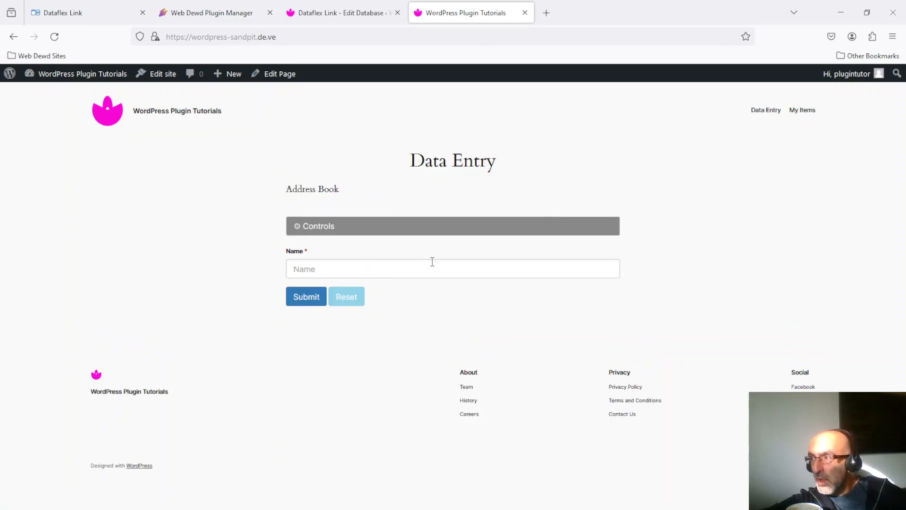
{"action": "left_click", "coordinate": [452, 273]}
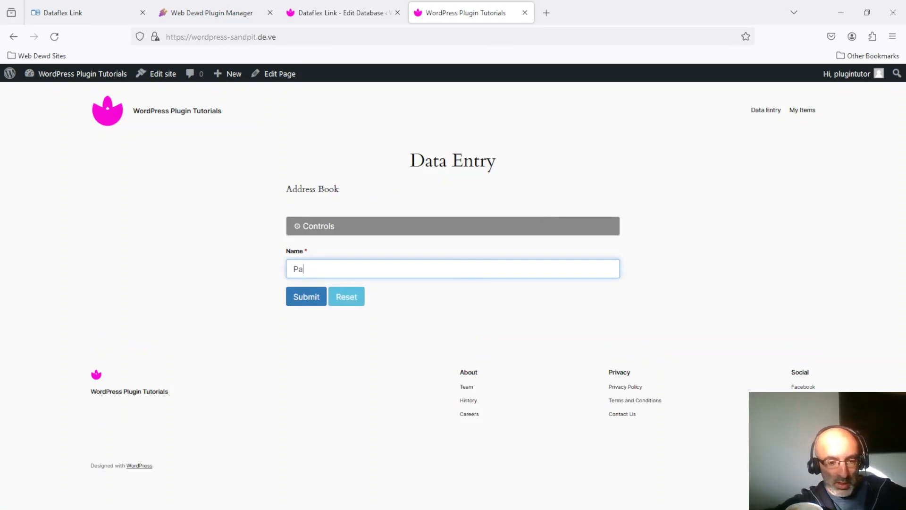
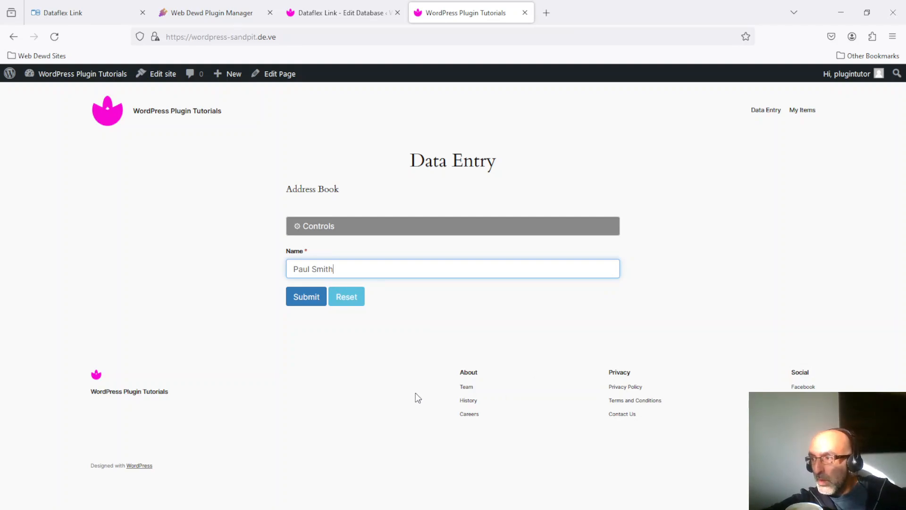
{"action": "left_click", "coordinate": [302, 299]}
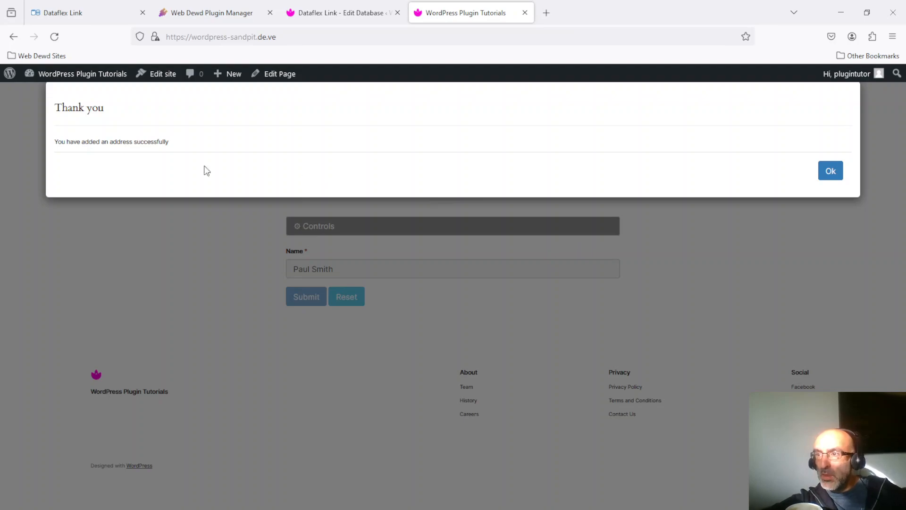
{"action": "left_click", "coordinate": [827, 172]}
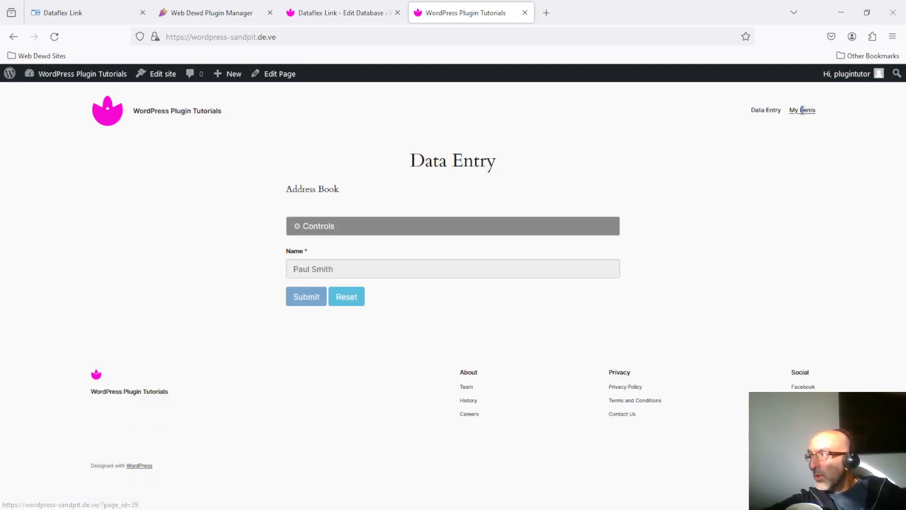
{"action": "left_click", "coordinate": [803, 113]}
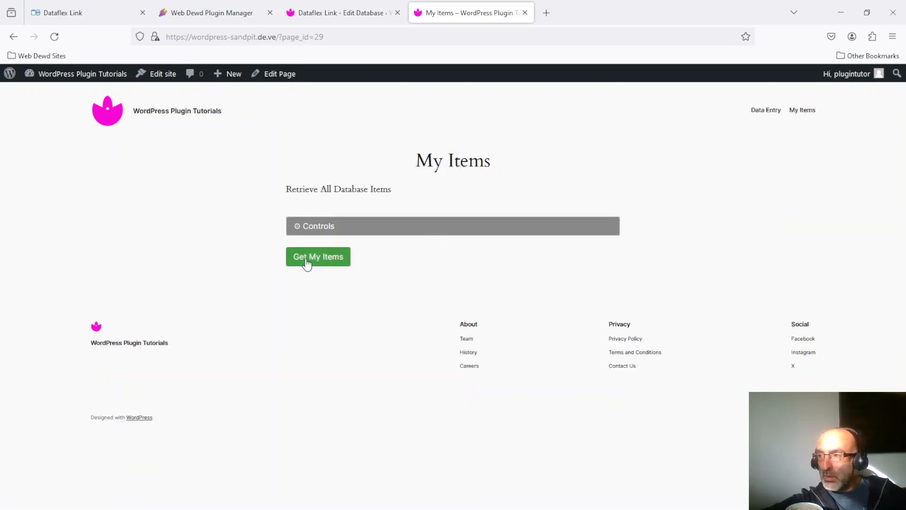
Fetch items, expand the new 1 May 2024 16:33 entry, and open it for editing in a new tab
{"action": "left_click", "coordinate": [329, 261]}
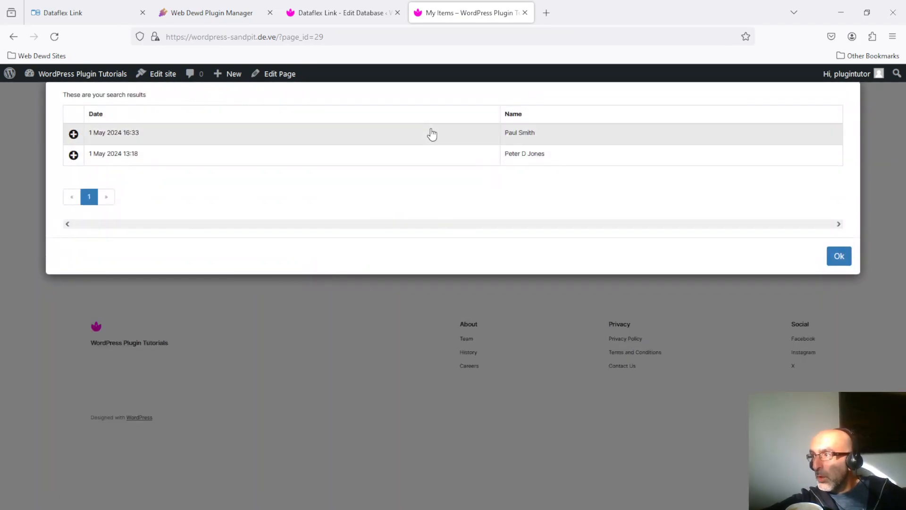
{"action": "left_click", "coordinate": [444, 137]}
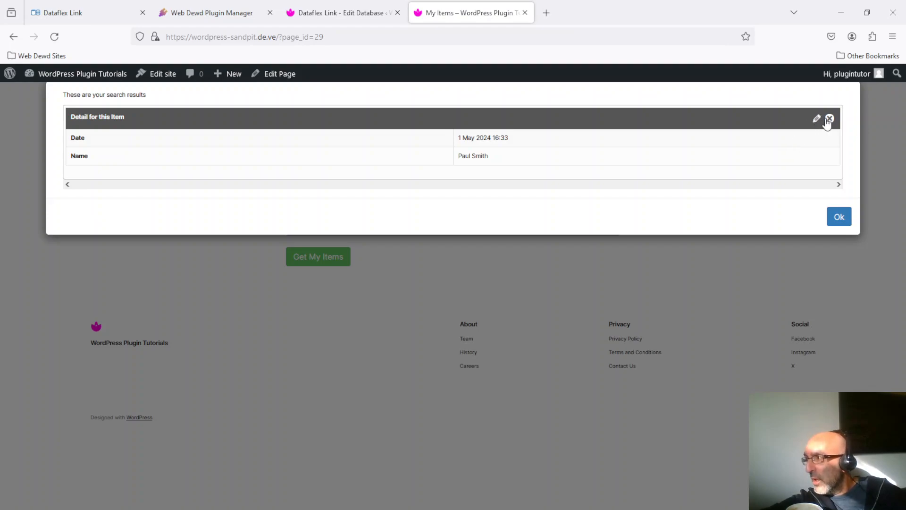
{"action": "left_click", "coordinate": [332, 13]}
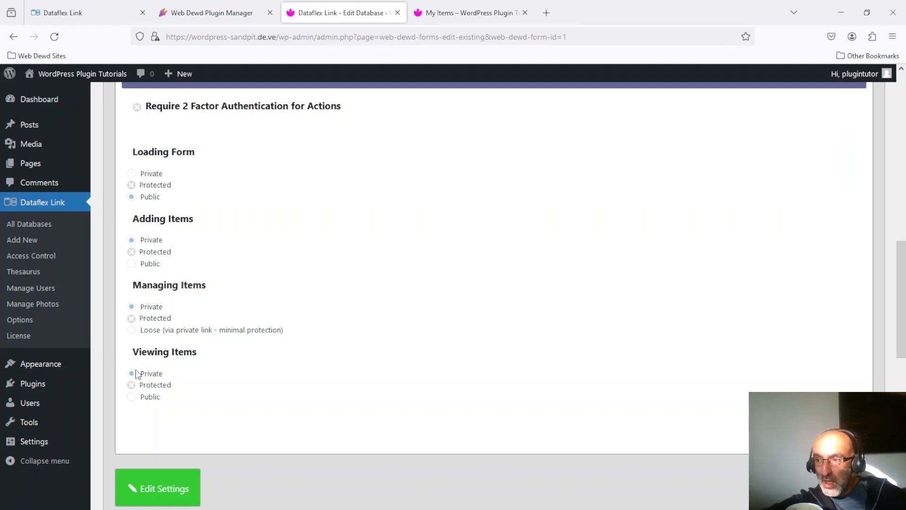
{"action": "left_click", "coordinate": [465, 7]}
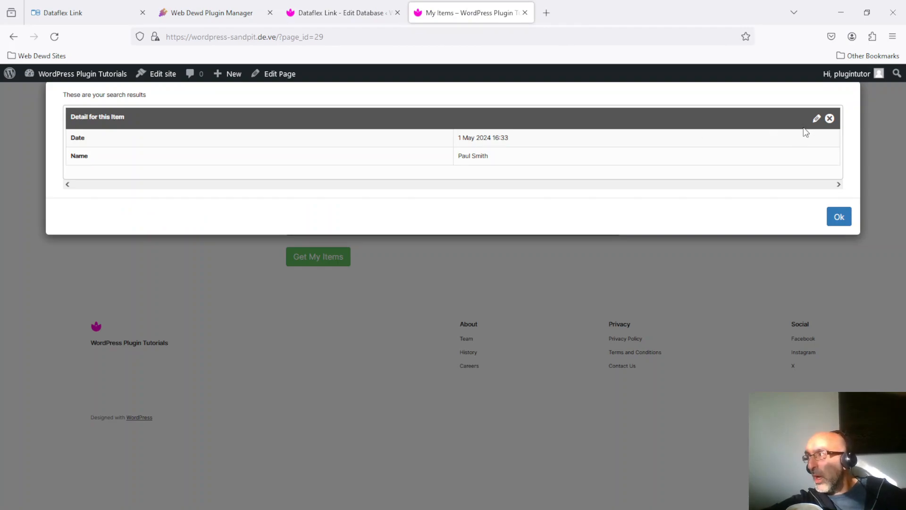
{"action": "left_click", "coordinate": [816, 119]}
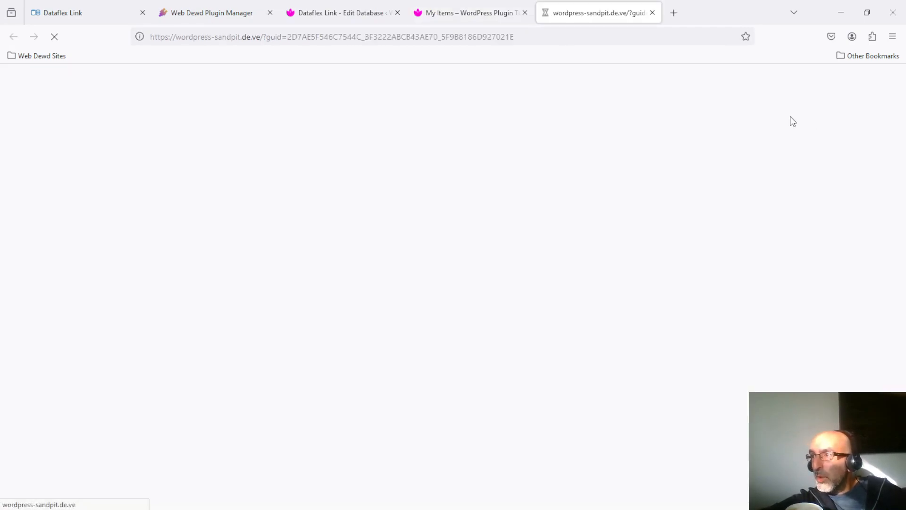
Copy the entry's edit link, then disconnect from the padlock and confirm
{"action": "left_click", "coordinate": [461, 40]}
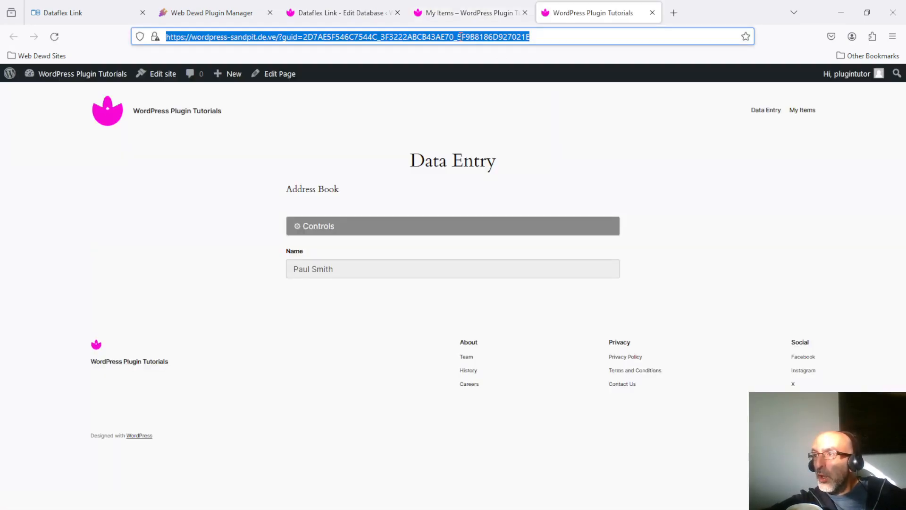
{"action": "right_click", "coordinate": [460, 41]}
{"action": "left_click", "coordinate": [498, 105]}
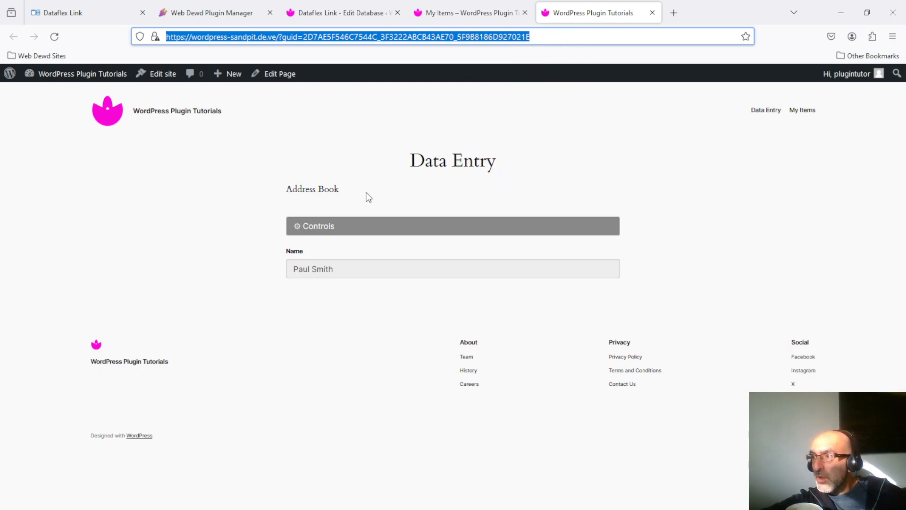
{"action": "left_click", "coordinate": [338, 232]}
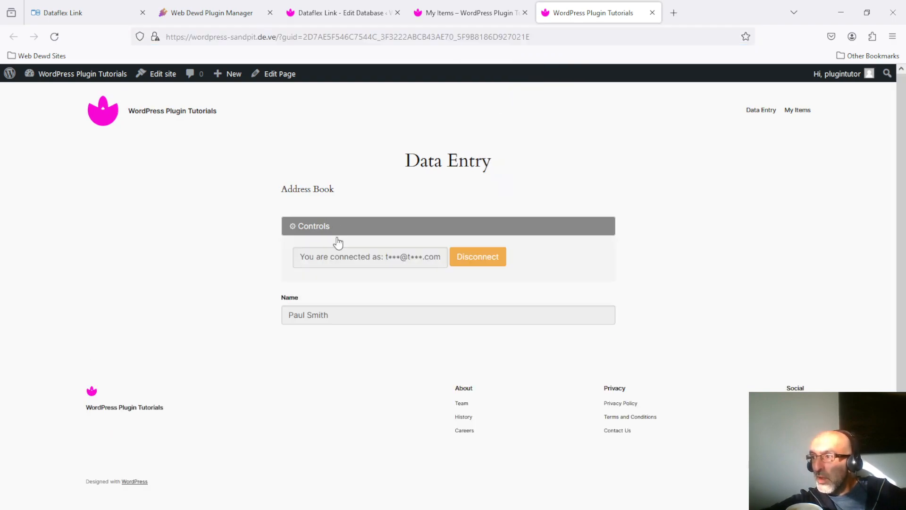
{"action": "left_click", "coordinate": [505, 261]}
{"action": "left_click", "coordinate": [305, 155]}
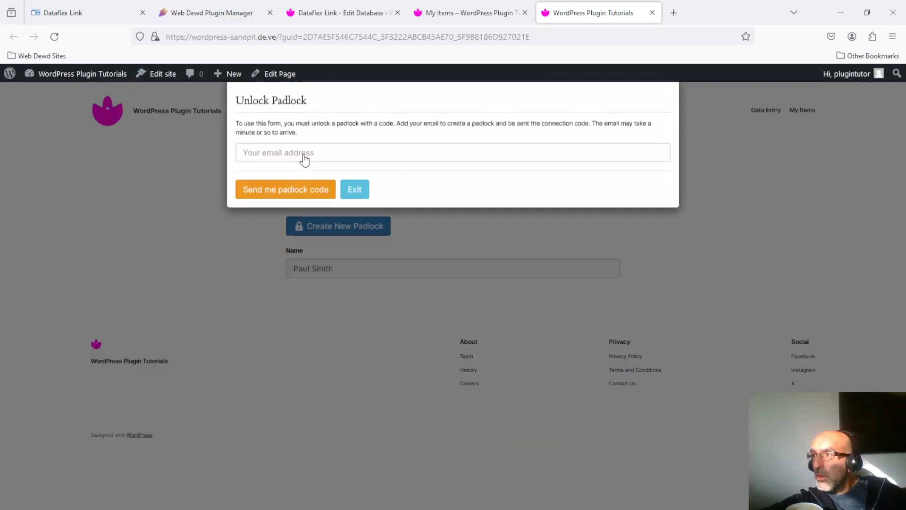
Load the copied entry link in a new browser tab
{"action": "left_click", "coordinate": [676, 9]}
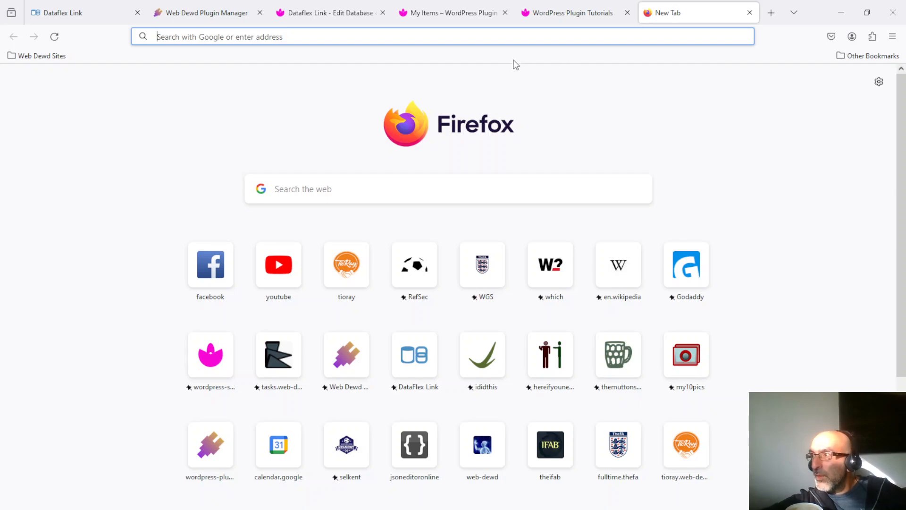
{"action": "right_click", "coordinate": [504, 36]}
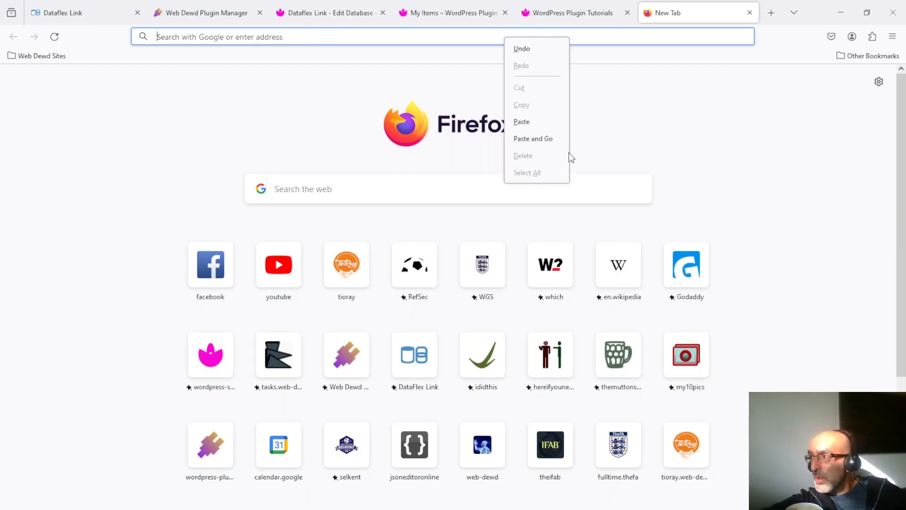
{"action": "left_click", "coordinate": [543, 138]}
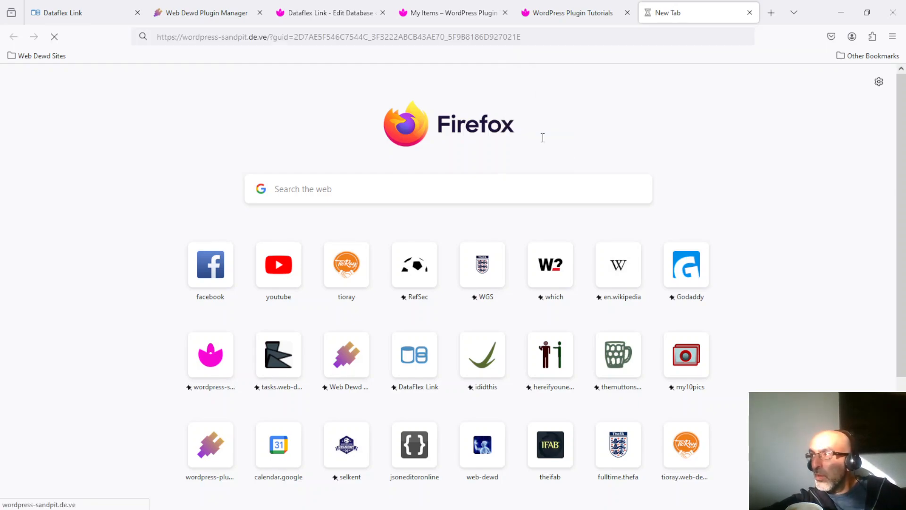